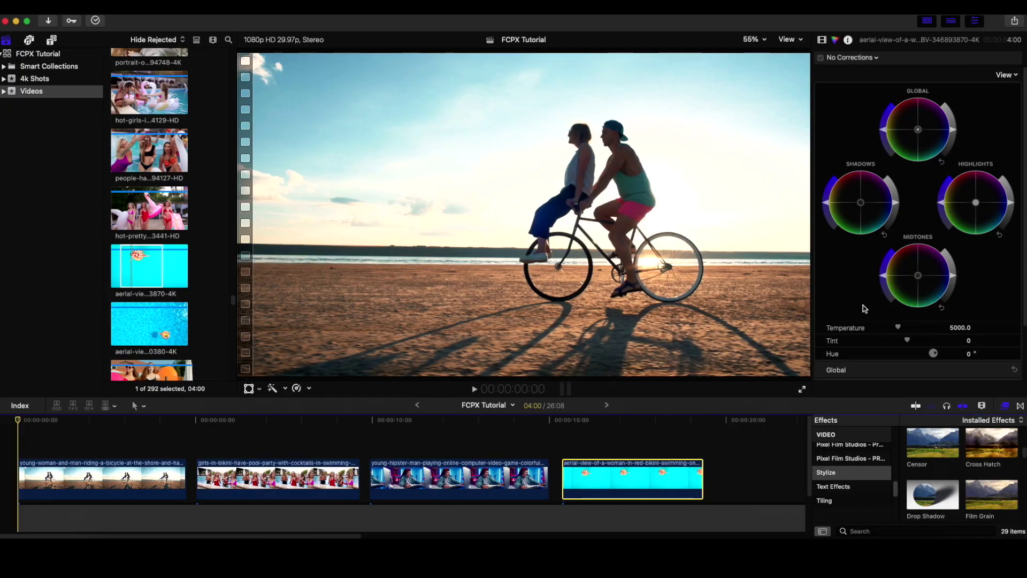
# - Check which Final Cut Pro version is installed and close the version information
pyautogui.click(37, 7)
pyautogui.click(64, 20)
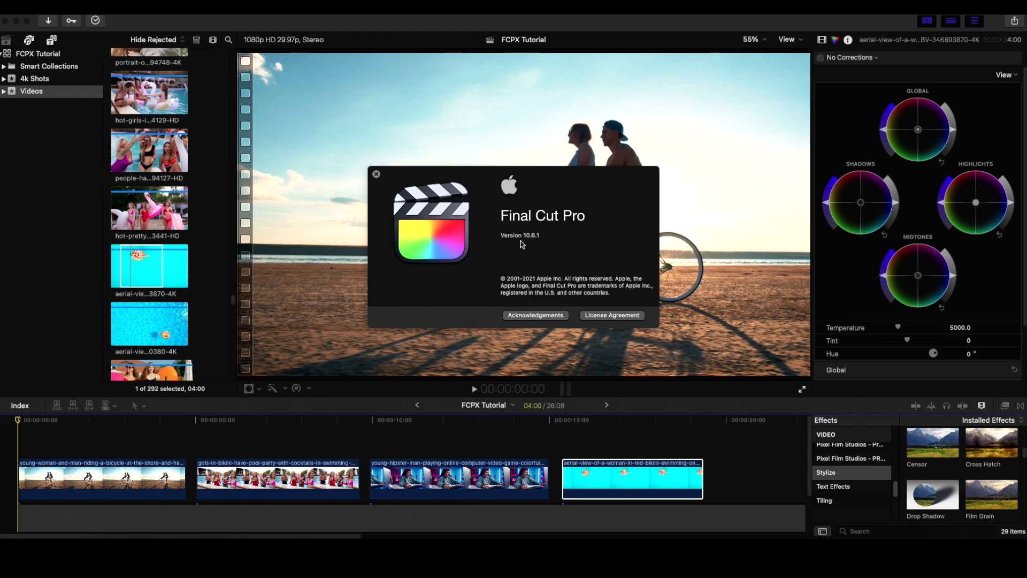
pyautogui.click(376, 175)
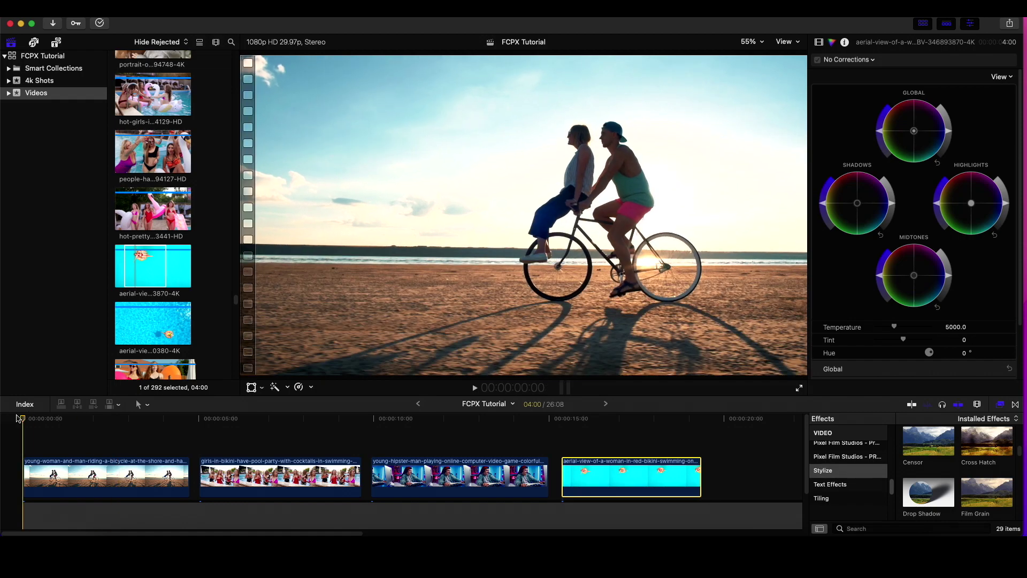
# - Preview the bicycle clip, return to its start and add an object tracker to it
pyautogui.press('space')
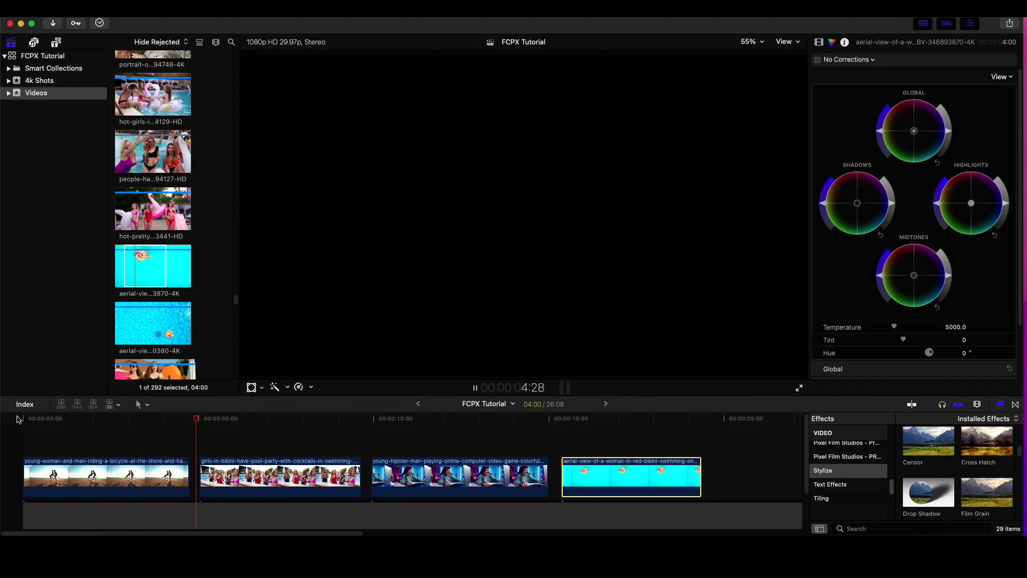
pyautogui.click(19, 419)
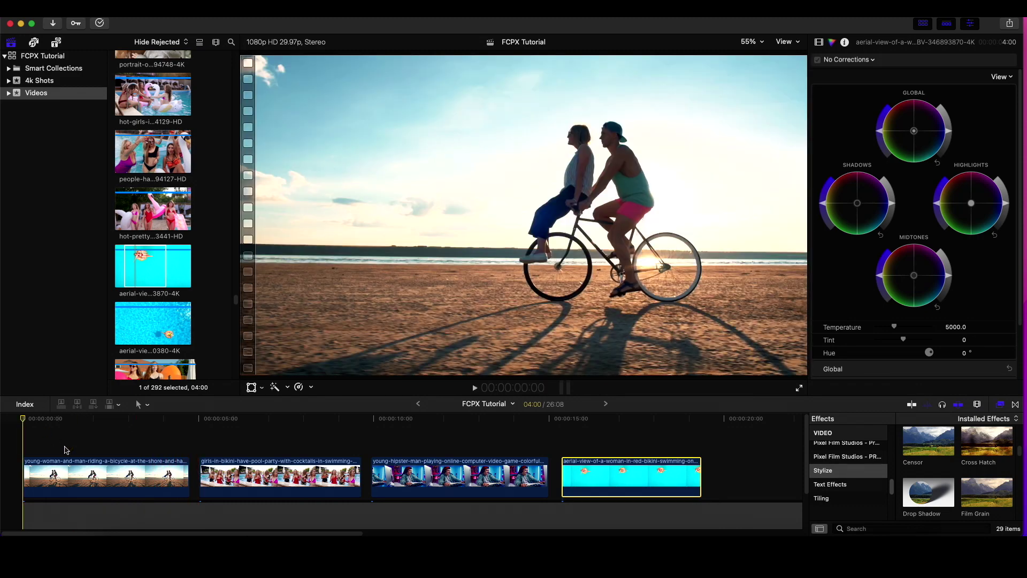
pyautogui.click(60, 480)
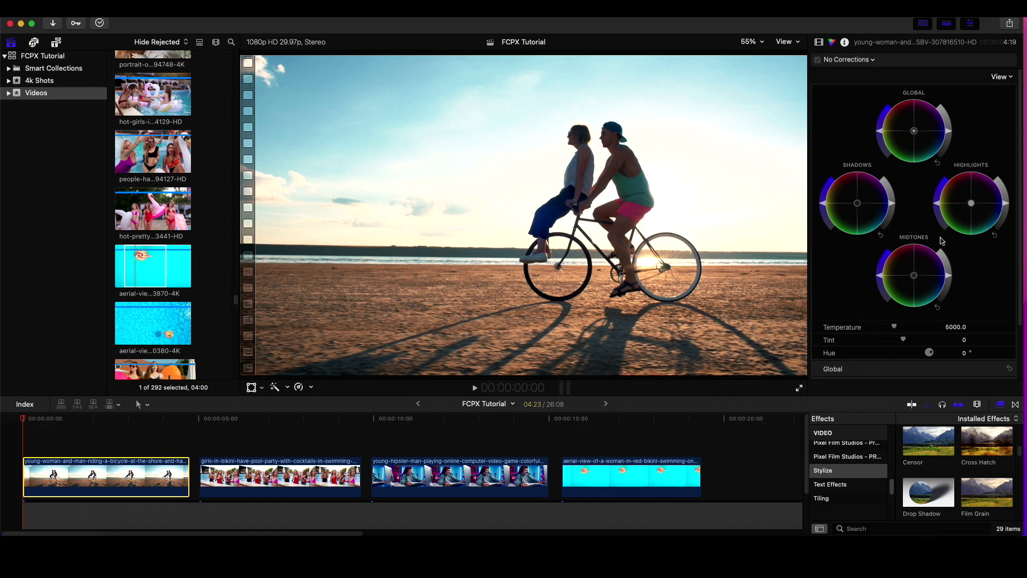
pyautogui.scroll(-3, 942, 240)
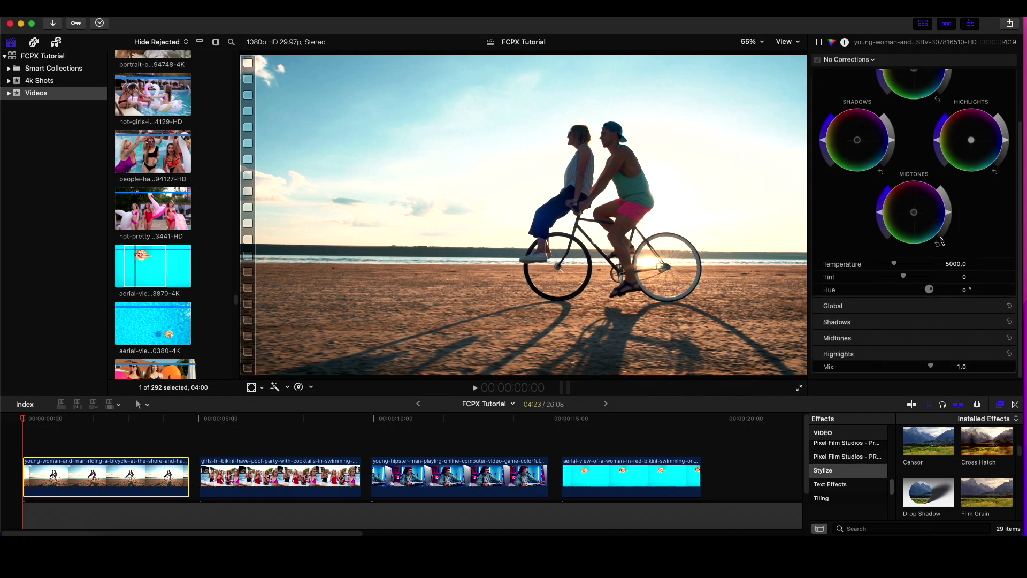
pyautogui.click(819, 42)
pyautogui.scroll(-5, 837, 369)
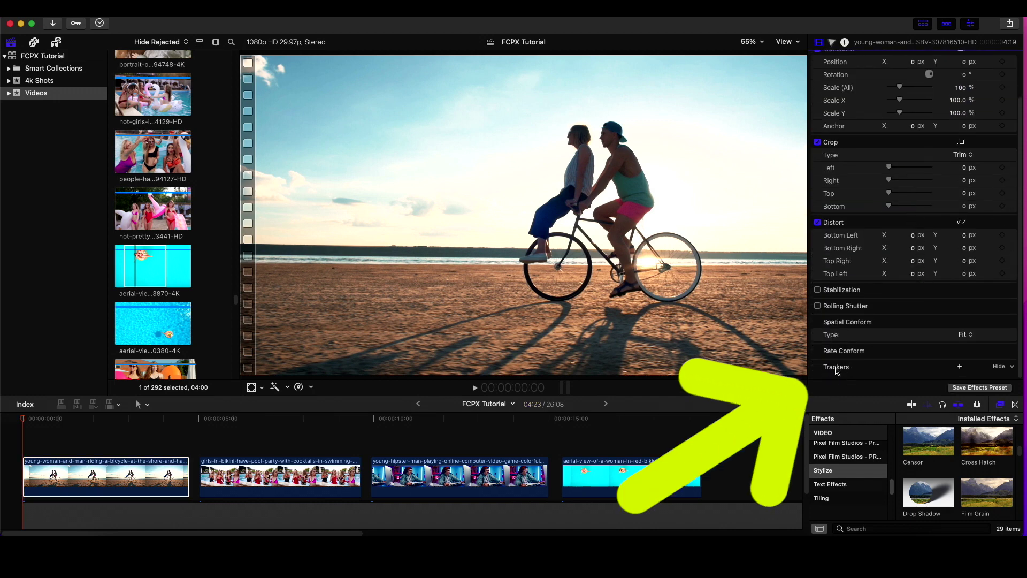
pyautogui.click(960, 367)
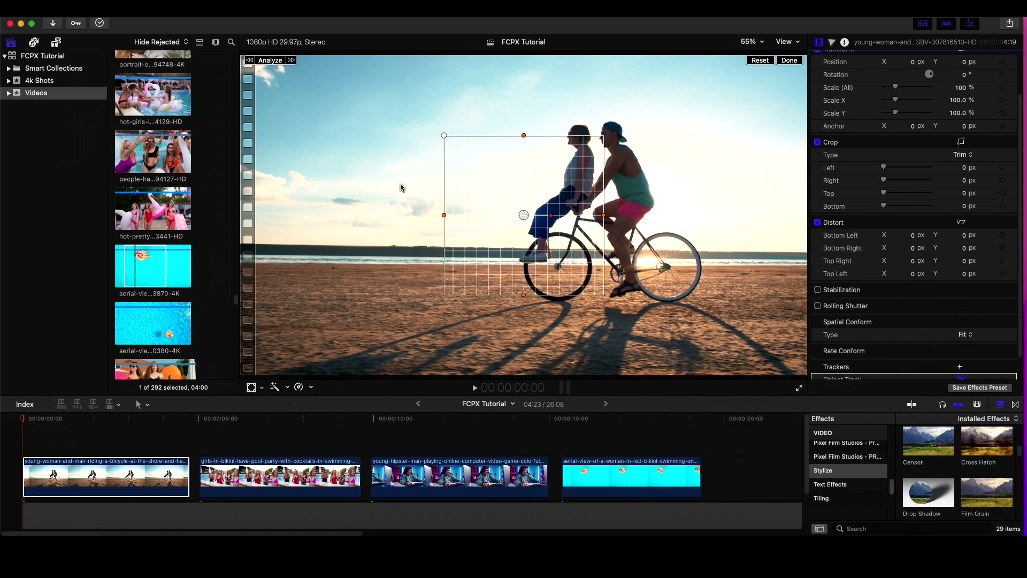
# - Fit the tracker region with rounded corners around the bicycle's front wheel and analyze the clip's motion
pyautogui.moveTo(528, 220); pyautogui.dragTo(564, 272)
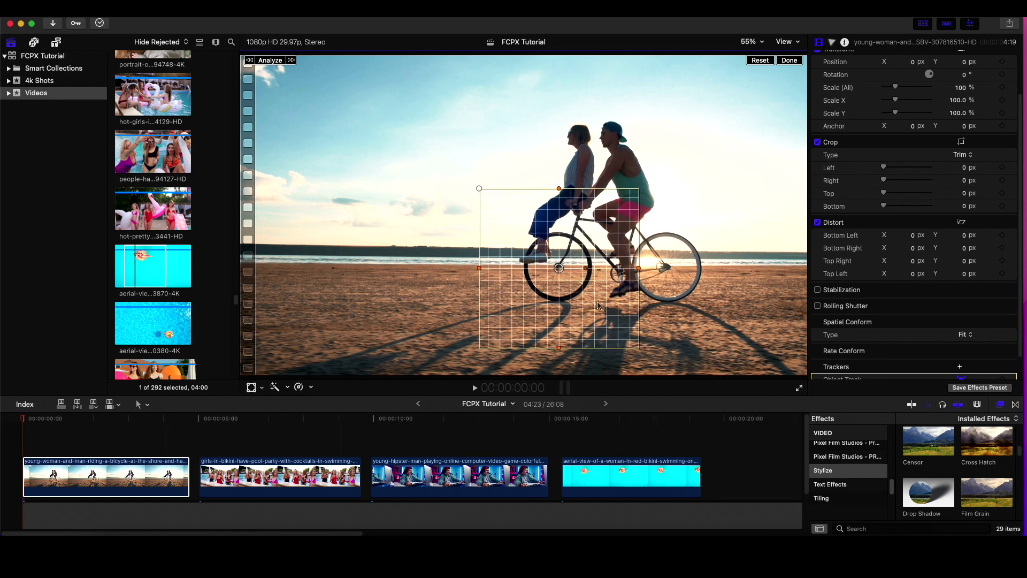
pyautogui.moveTo(642, 348); pyautogui.dragTo(598, 307)
pyautogui.moveTo(562, 268); pyautogui.dragTo(559, 267)
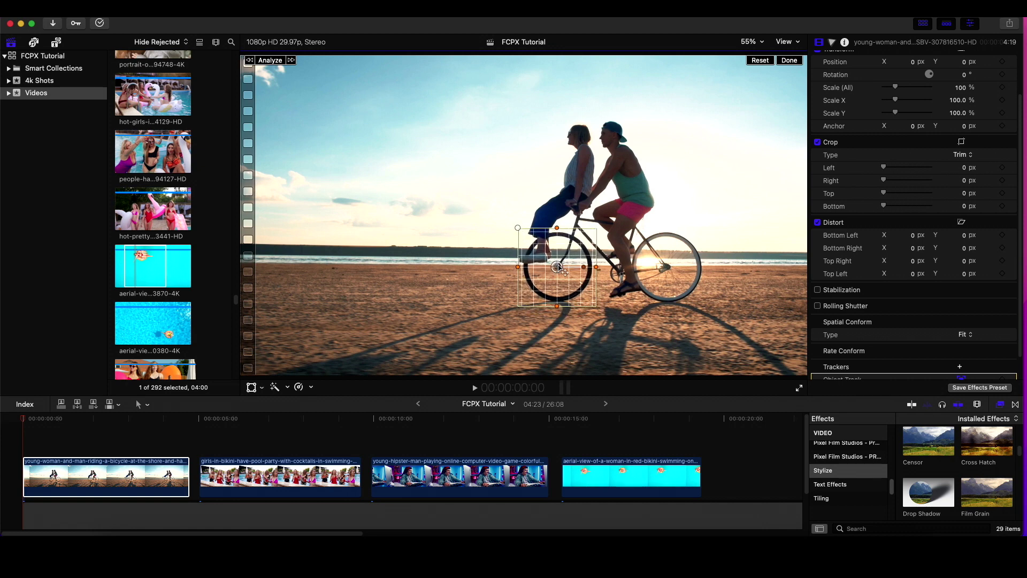
pyautogui.moveTo(559, 267); pyautogui.dragTo(559, 267)
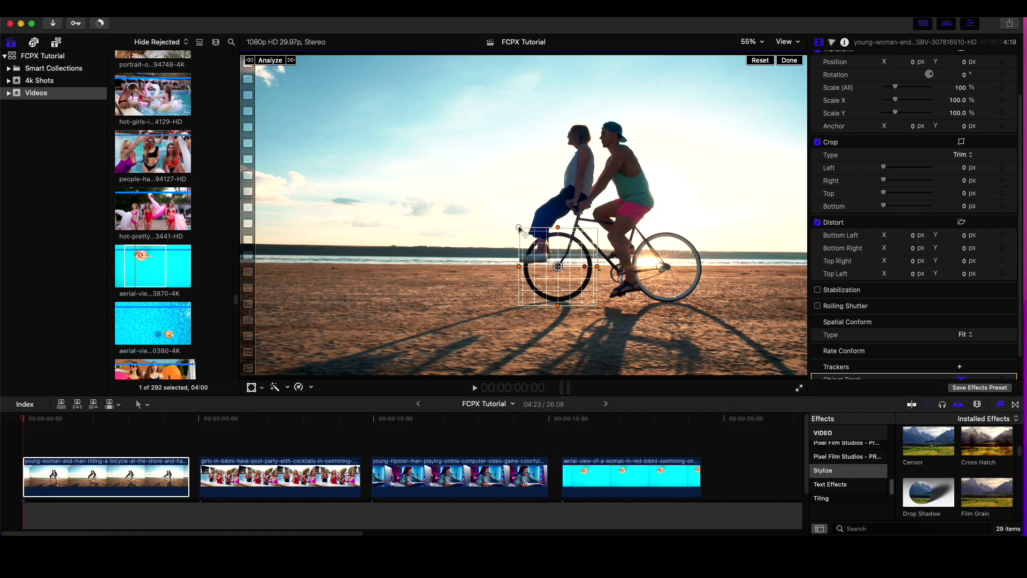
pyautogui.moveTo(524, 232); pyautogui.dragTo(533, 238)
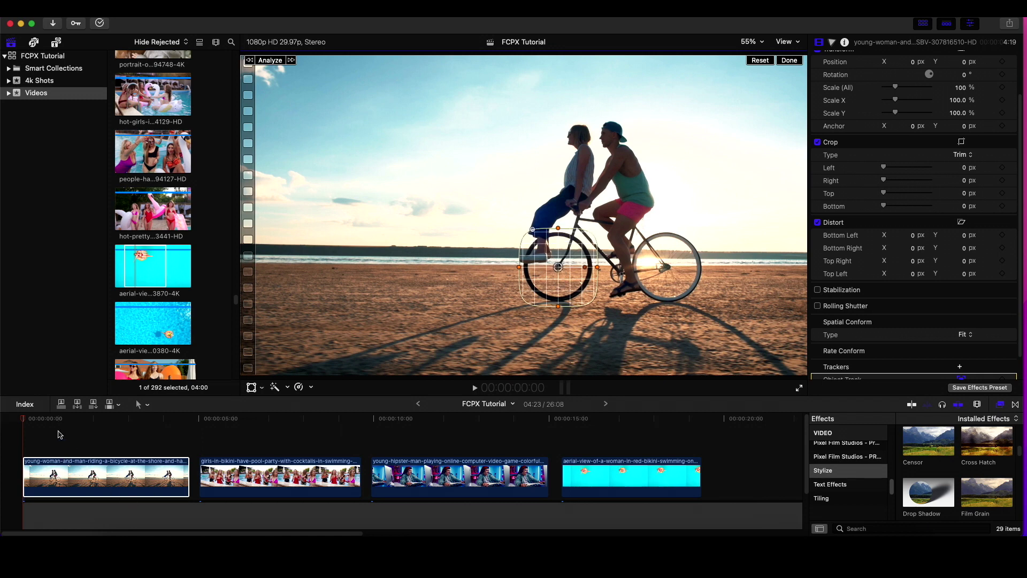
pyautogui.click(269, 60)
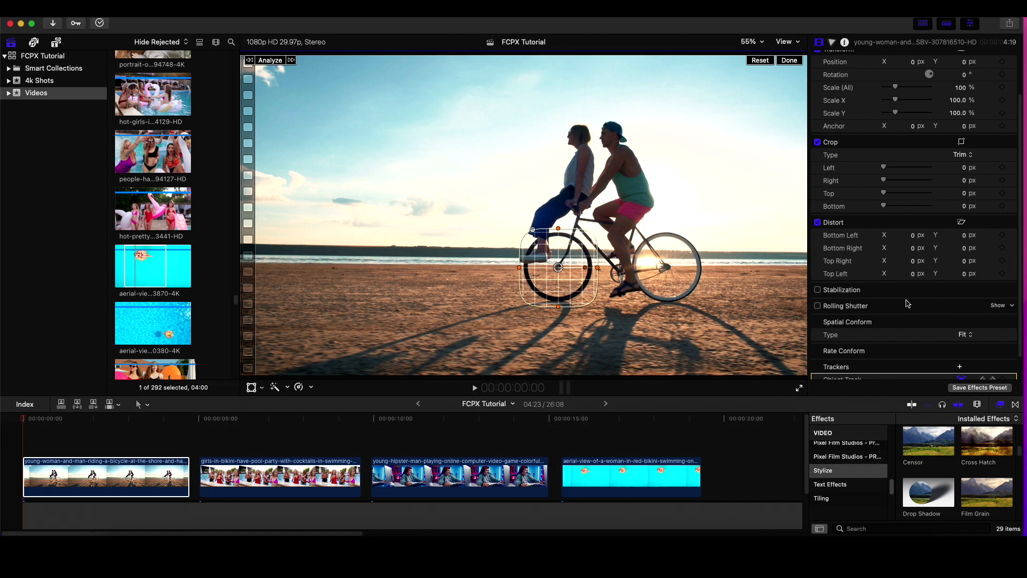
# - Rename the object track to Bike and finish editing the tracker
pyautogui.scroll(-2, 889, 292)
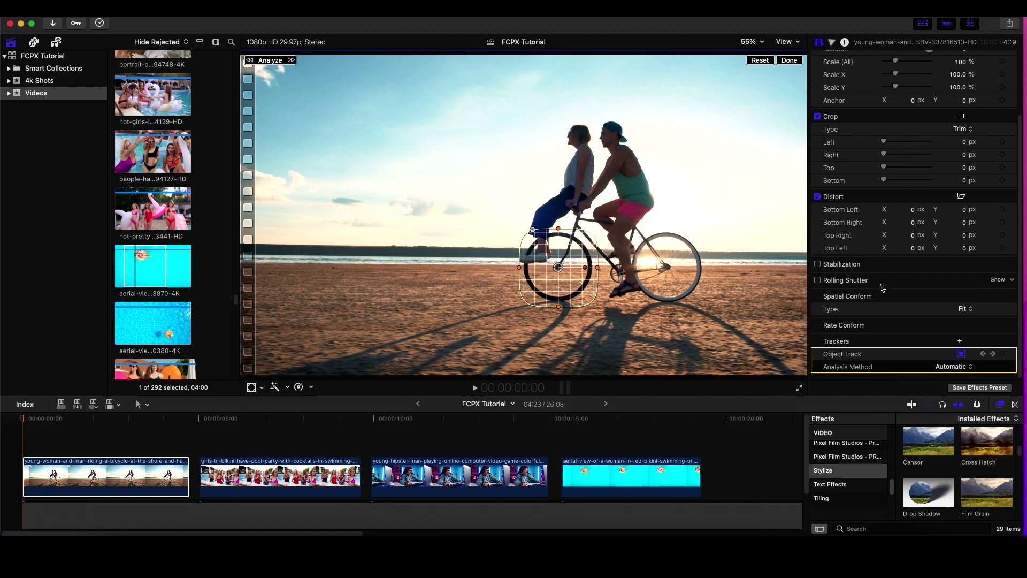
pyautogui.doubleClick(854, 355)
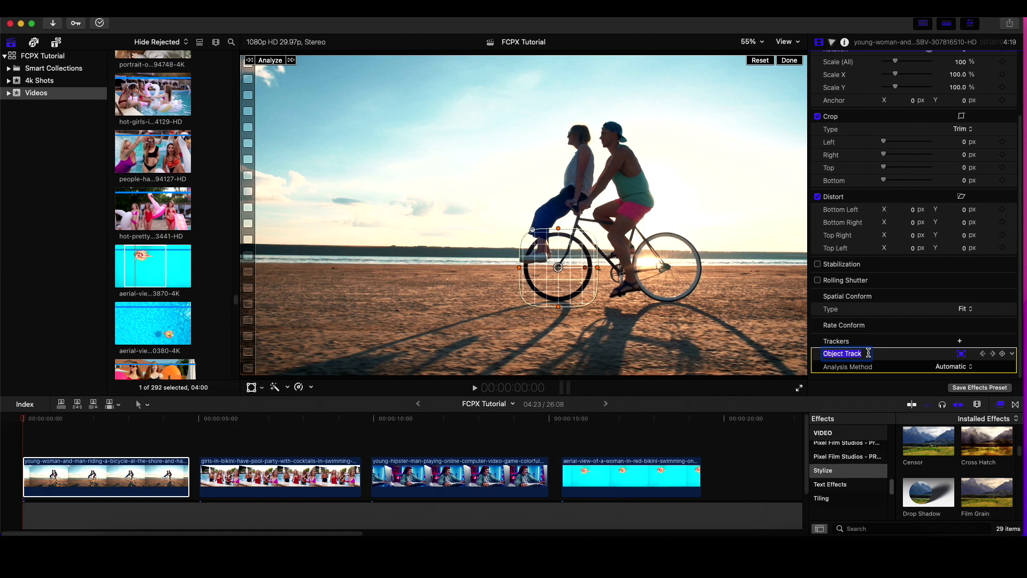
pyautogui.write('Bike')
pyautogui.press('Return')
pyautogui.click(788, 62)
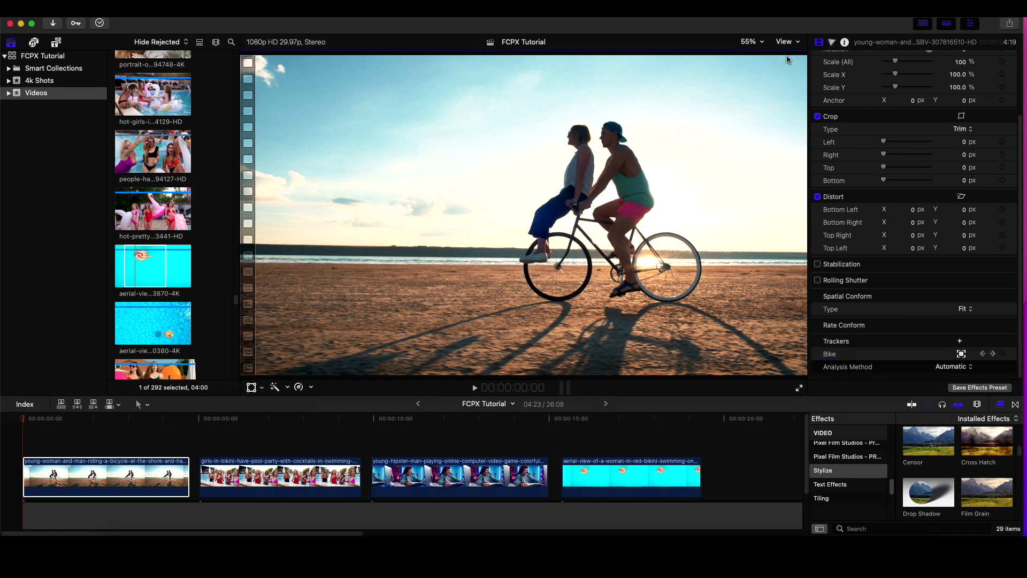
# - Place a Basic 3D title above the bicycle clip, starting at the beginning of the timeline
pyautogui.click(23, 421)
pyautogui.click(56, 43)
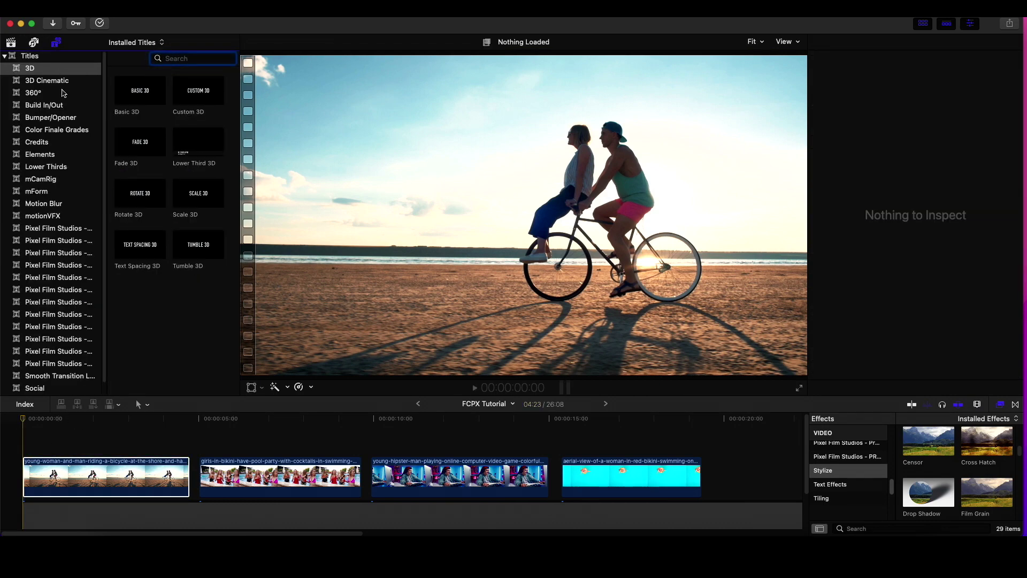
pyautogui.moveTo(129, 86); pyautogui.dragTo(188, 449)
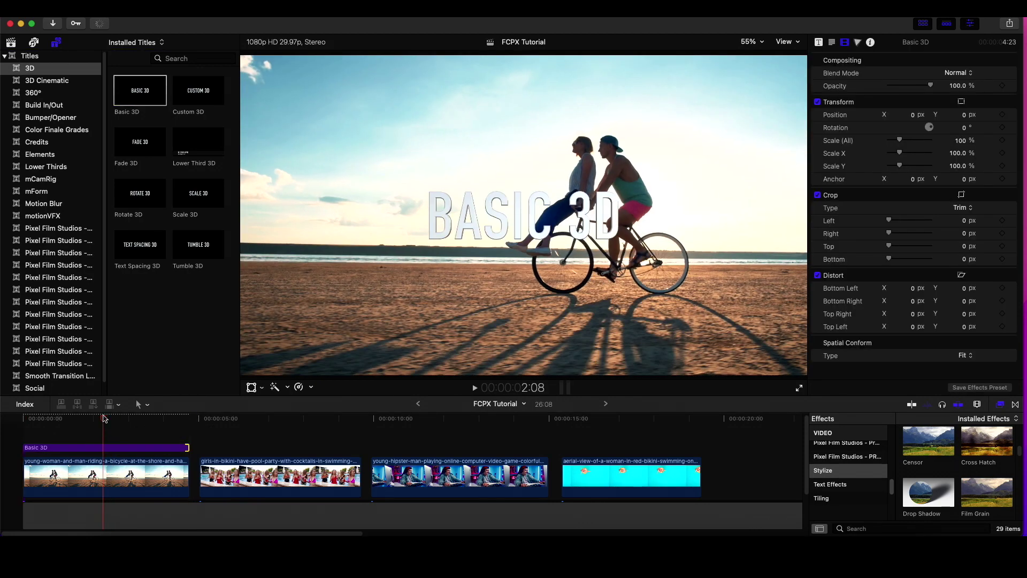
pyautogui.click(103, 448)
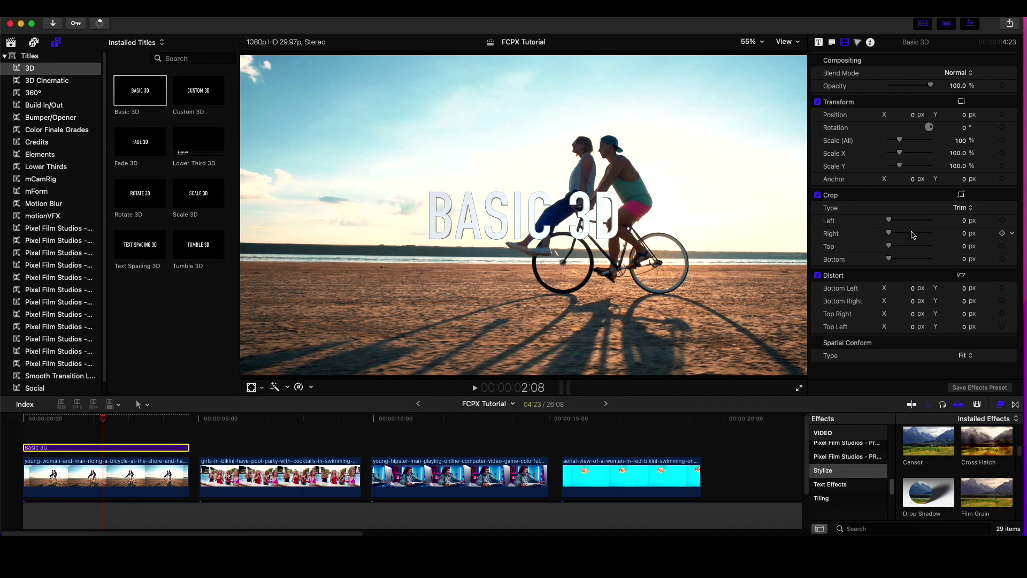
# - Turn off 3D Text for the Basic 3D title
pyautogui.click(818, 42)
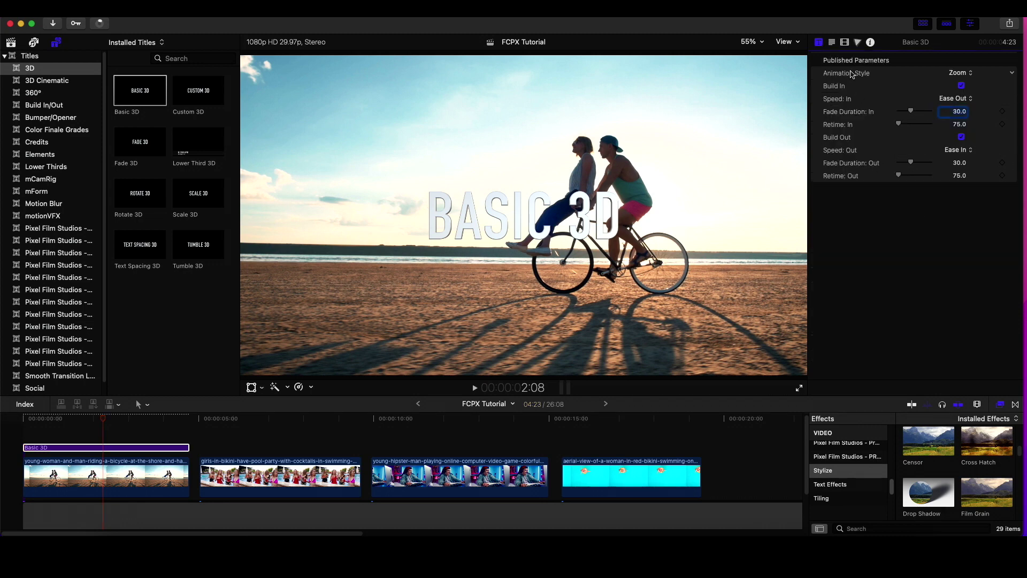
pyautogui.click(845, 43)
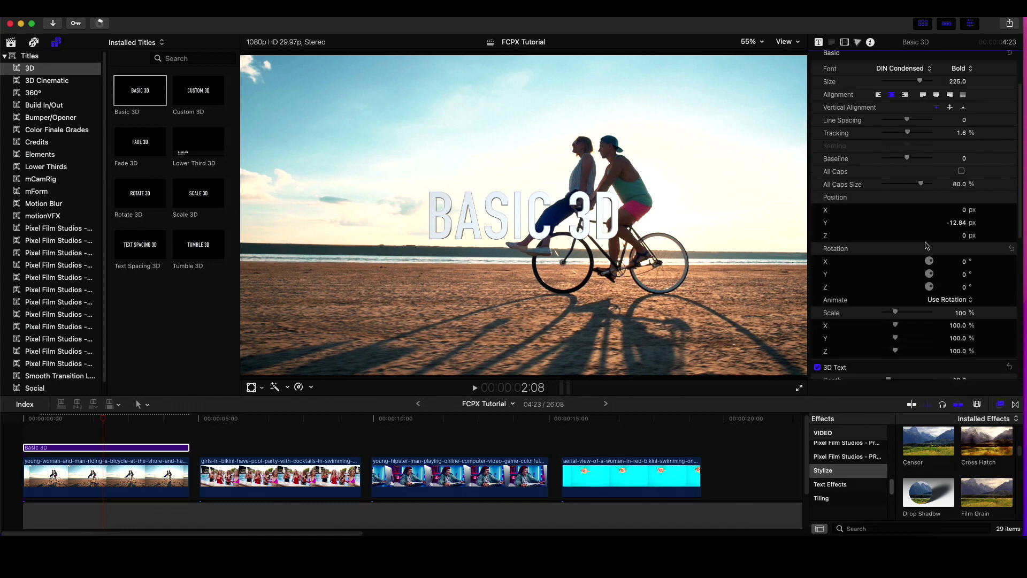
pyautogui.scroll(-2, 927, 248)
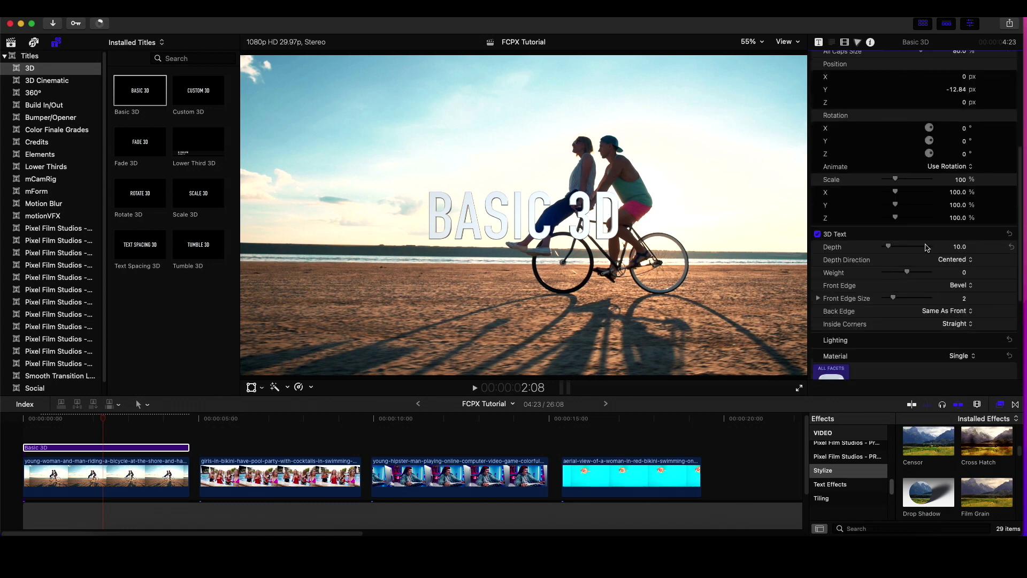
pyautogui.click(818, 235)
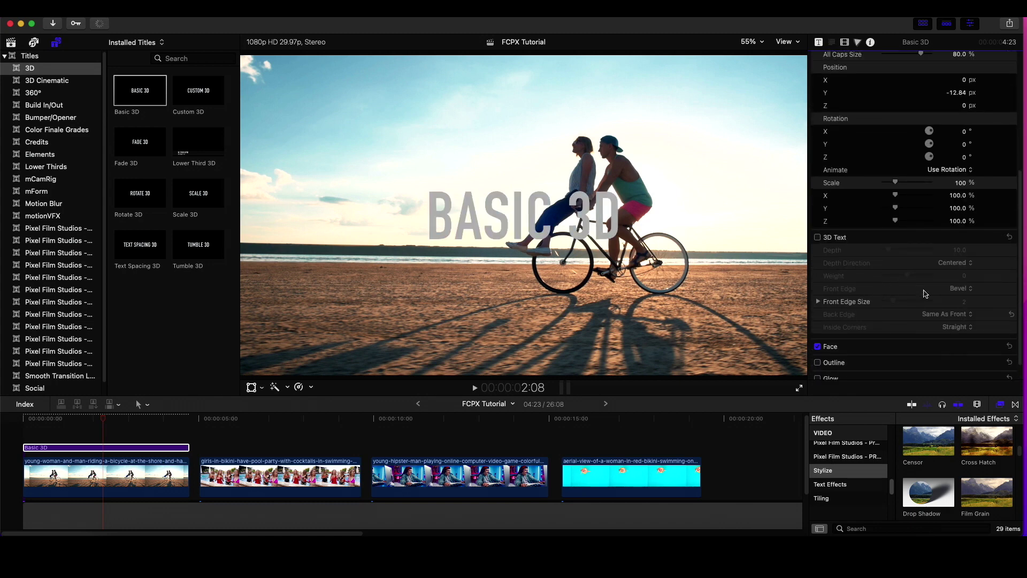
# - Set the title's face color to bright red at full brightness
pyautogui.click(998, 324)
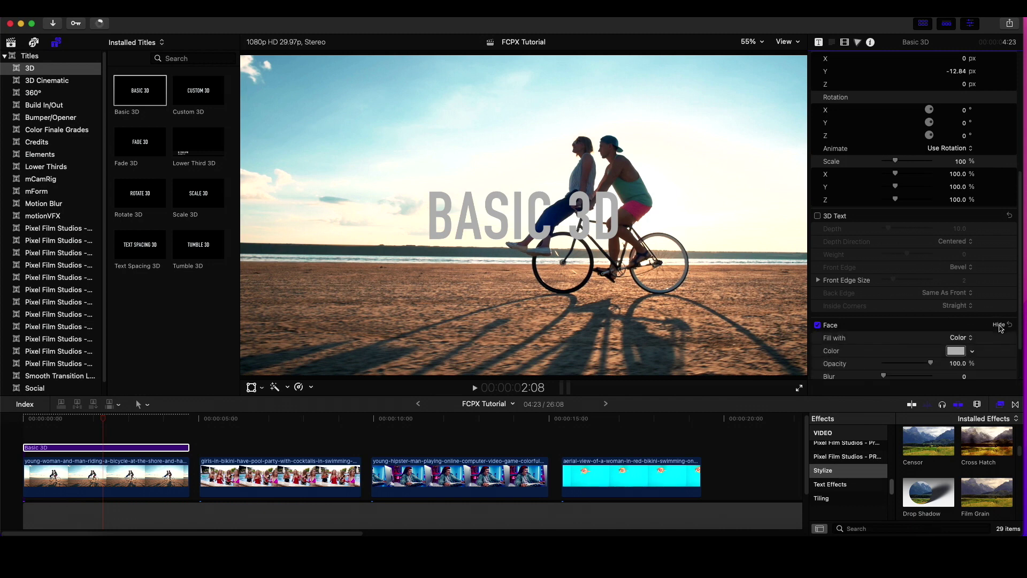
pyautogui.click(955, 351)
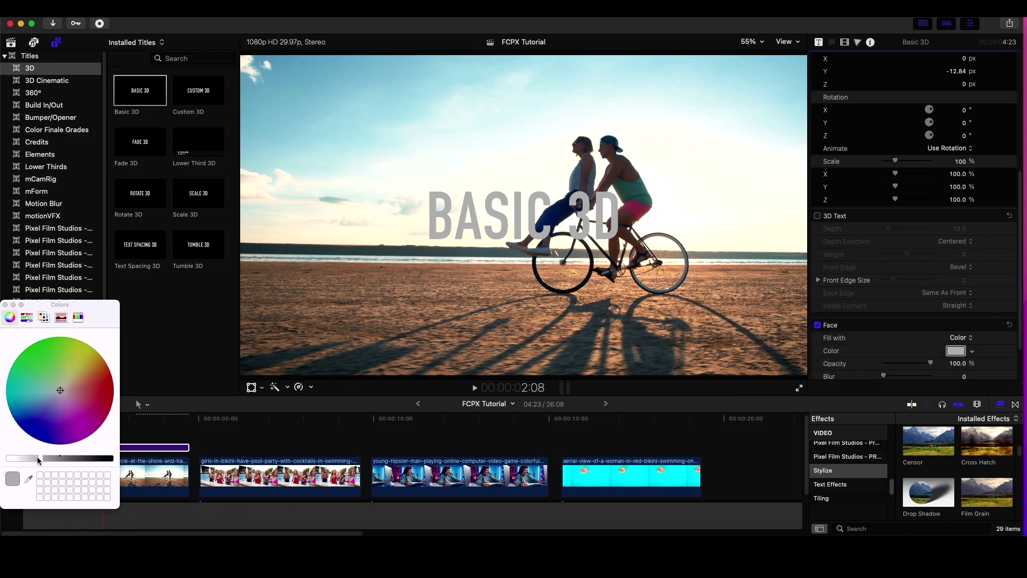
pyautogui.moveTo(38, 461); pyautogui.dragTo(8, 458)
pyautogui.click(107, 391)
pyautogui.moveTo(107, 392)
pyautogui.mouseDown()
pyautogui.moveTo(99, 403)
pyautogui.moveTo(105, 395)
pyautogui.mouseUp()
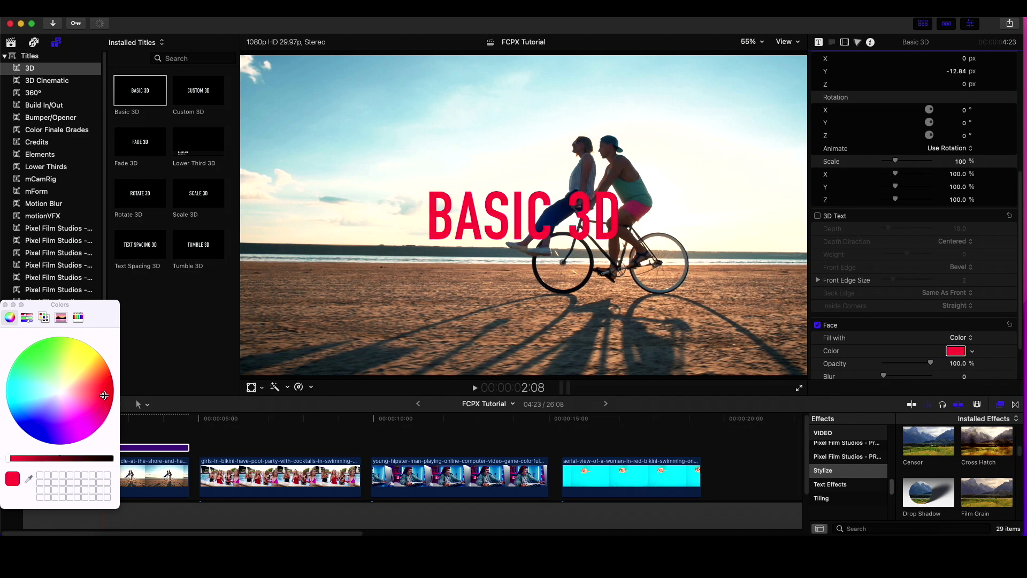
pyautogui.click(5, 305)
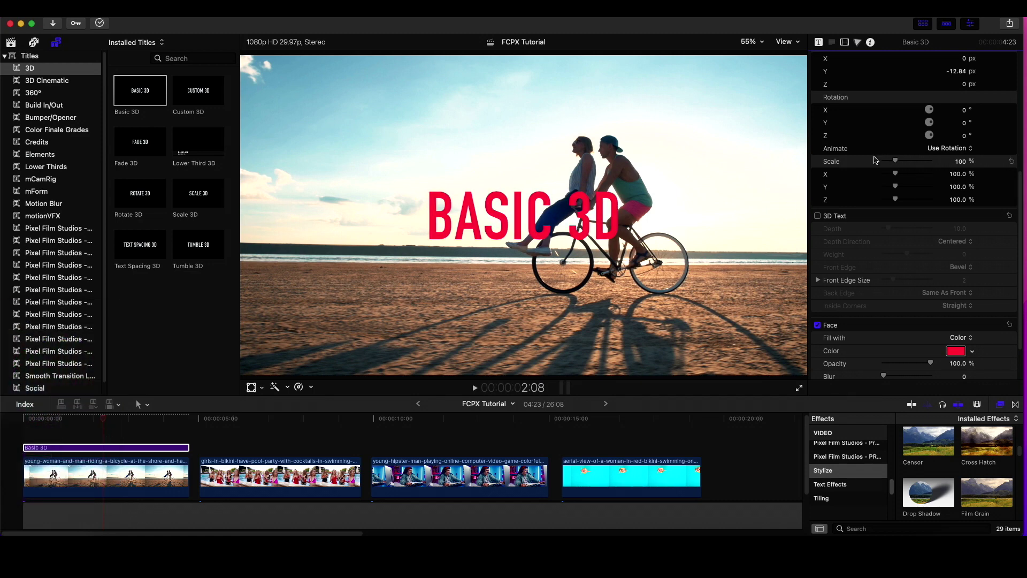
# - Change the title text to Memories and place it beside the front wheel, at about X -403 px, Y -177 px
pyautogui.scroll(10, 875, 159)
pyautogui.tripleClick(860, 95)
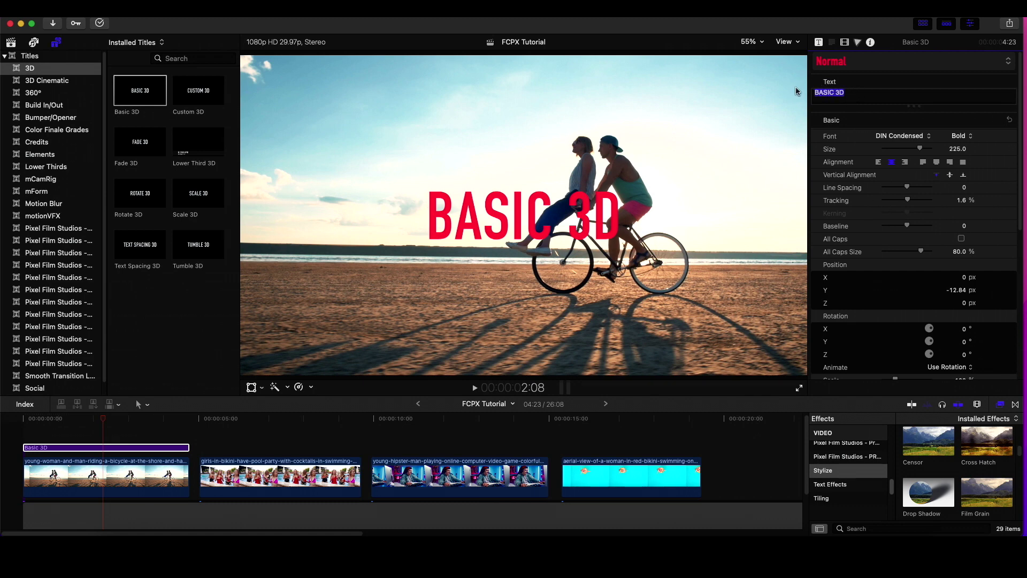
pyautogui.write('Memories')
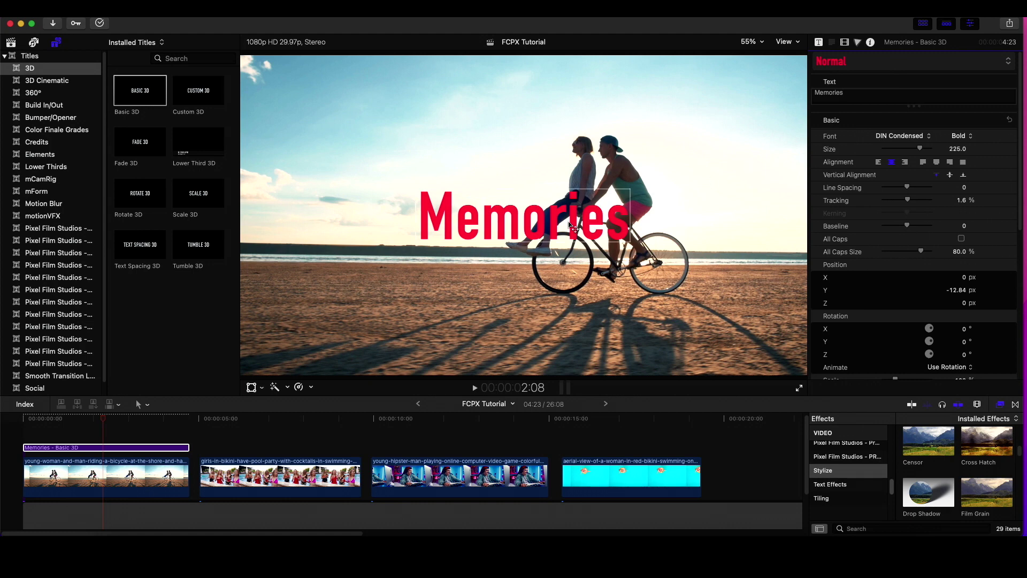
pyautogui.moveTo(556, 224); pyautogui.dragTo(451, 274)
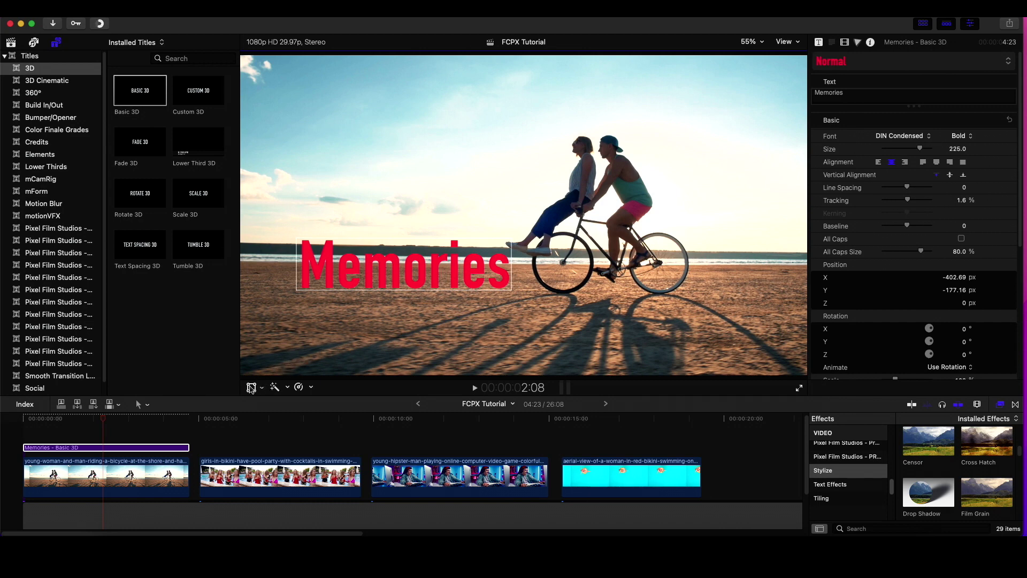
# - Link the Memories title's transform to the Bike tracker and play back the tracked title
pyautogui.click(251, 388)
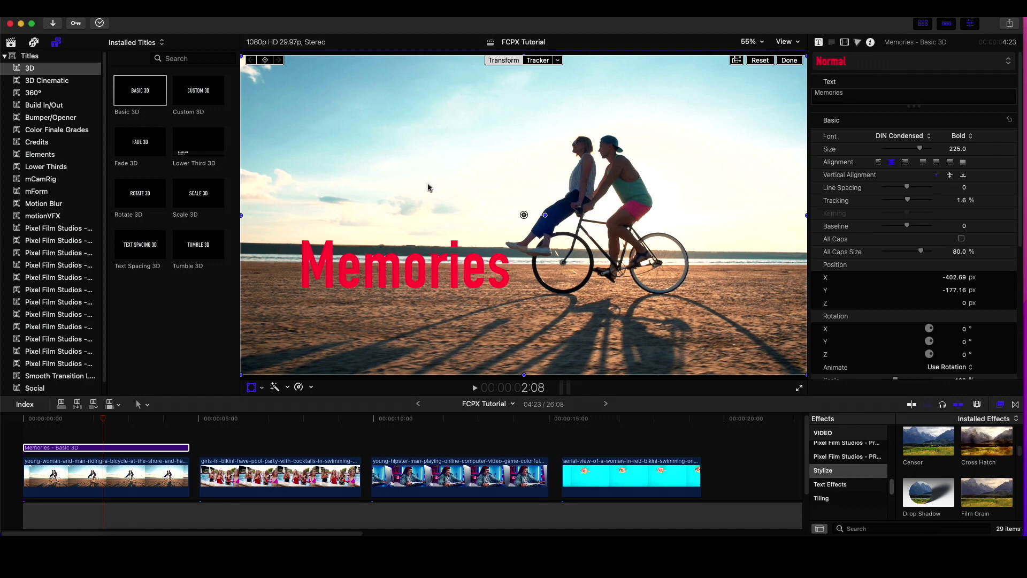
pyautogui.click(558, 61)
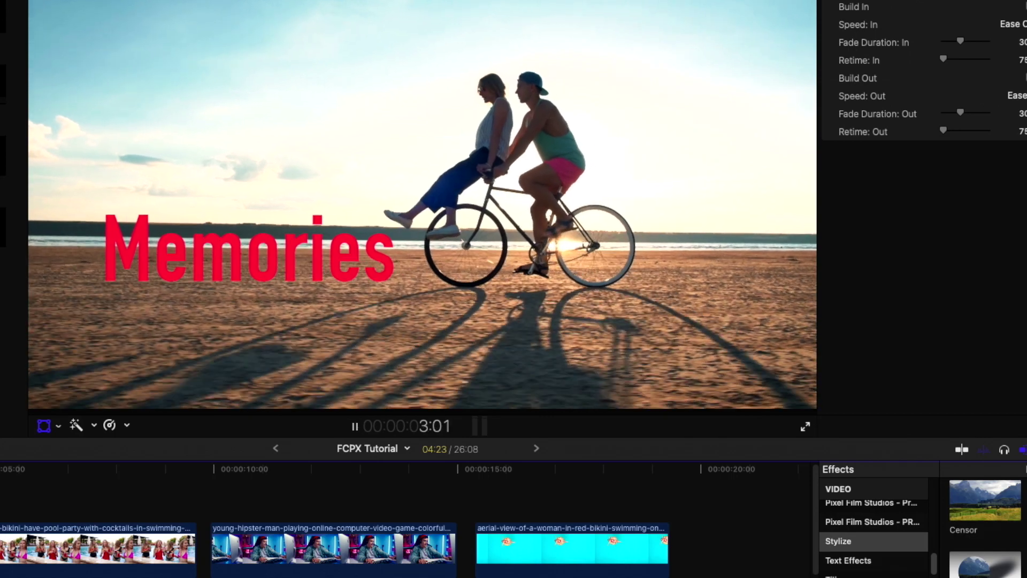
pyautogui.press('space')
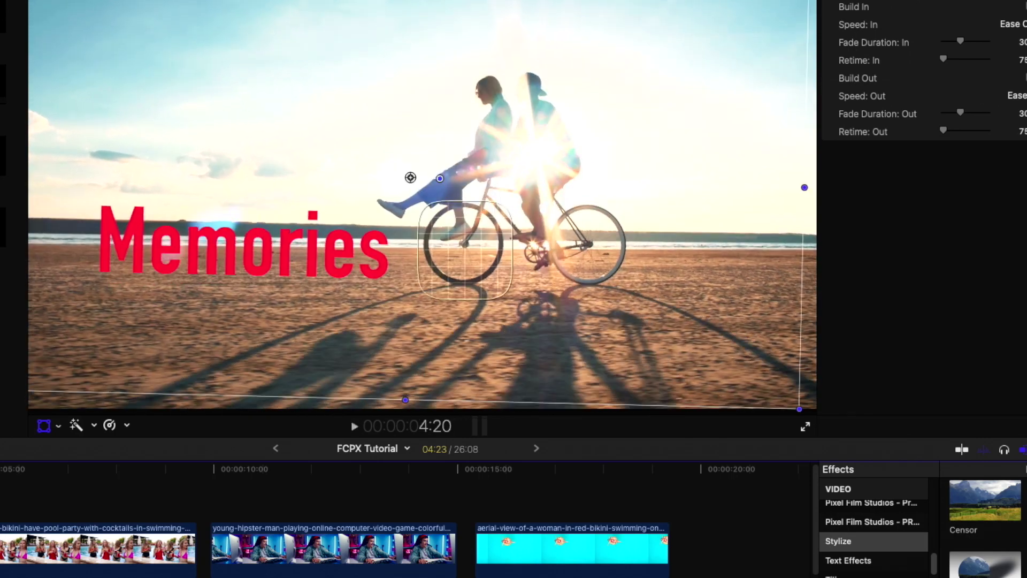
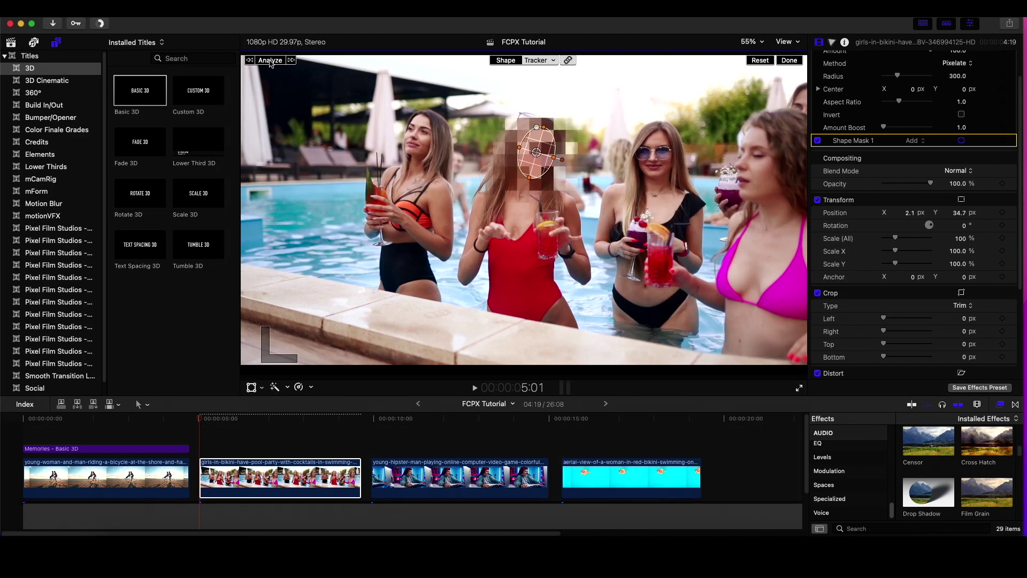
# - Analyze the pool-party clip so the Shape Mask tracks the woman's face, and play back the tracked censor effect
pyautogui.scroll(-5, 900, 300)
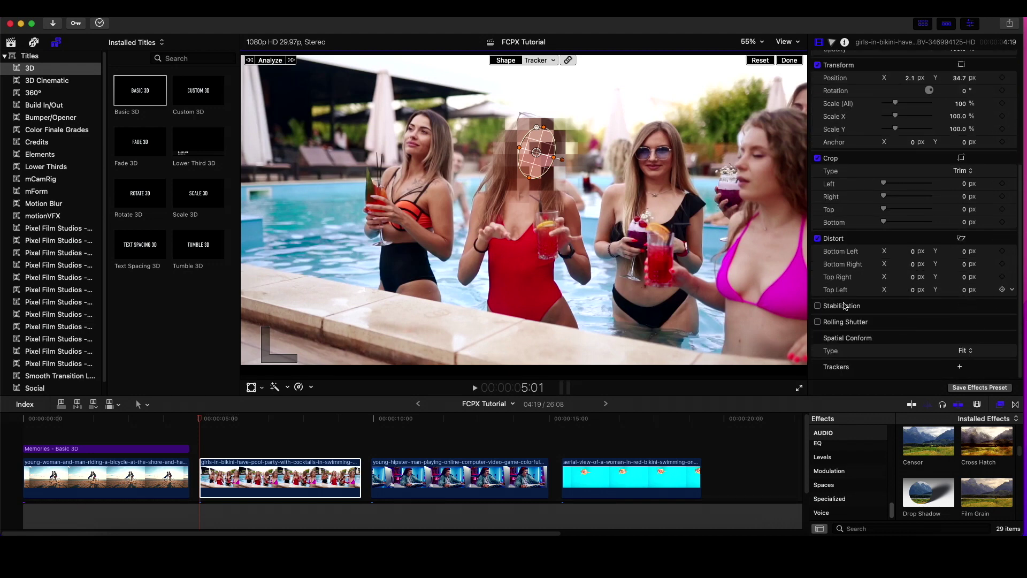
pyautogui.click(270, 60)
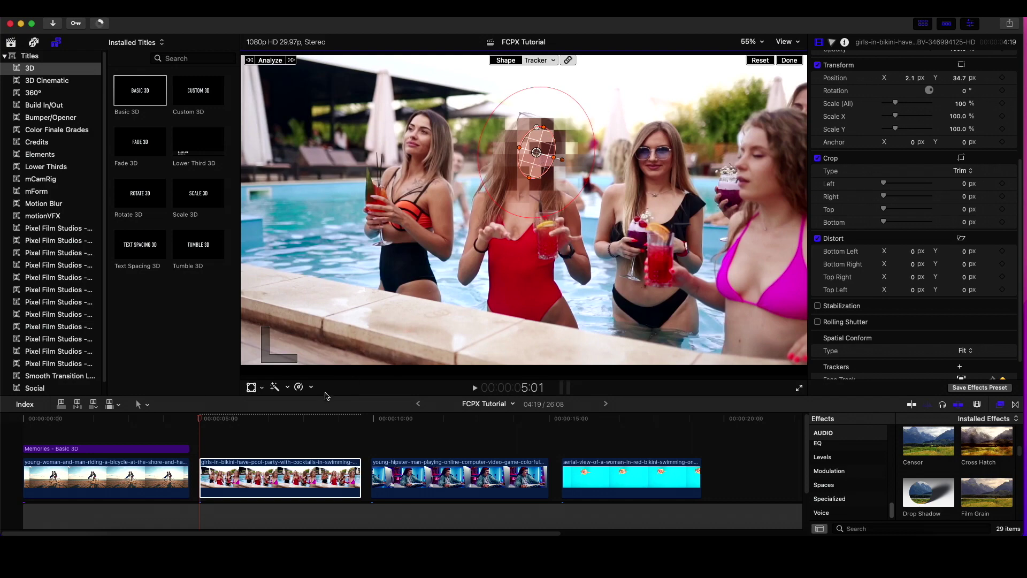
pyautogui.press('space')
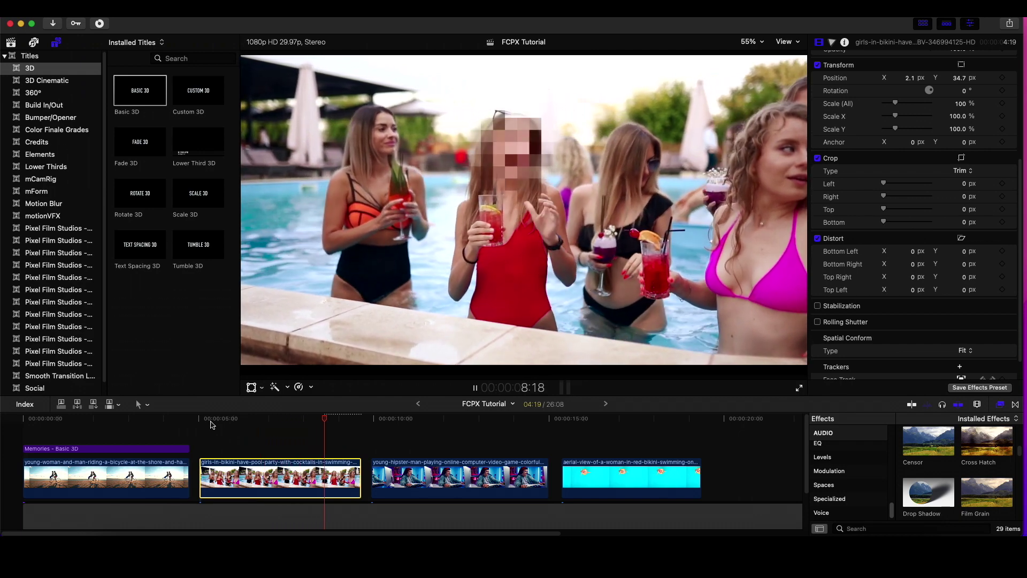
pyautogui.press('space')
# - Switch the Shape Mask's tracker link off near the start of the pool-party clip and turn it back on
pyautogui.click(283, 423)
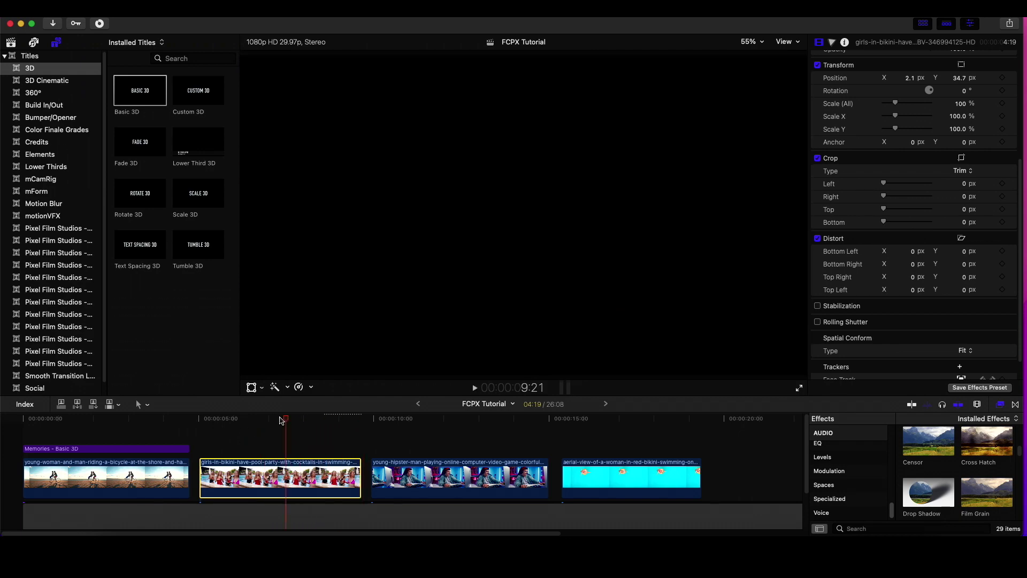
pyautogui.click(207, 421)
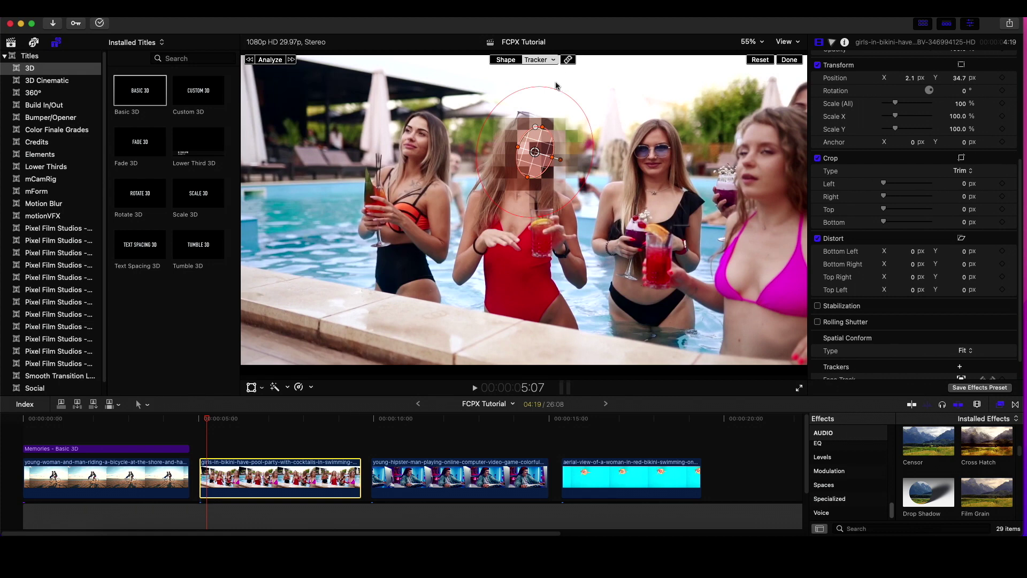
pyautogui.moveTo(518, 147); pyautogui.dragTo(535, 157)
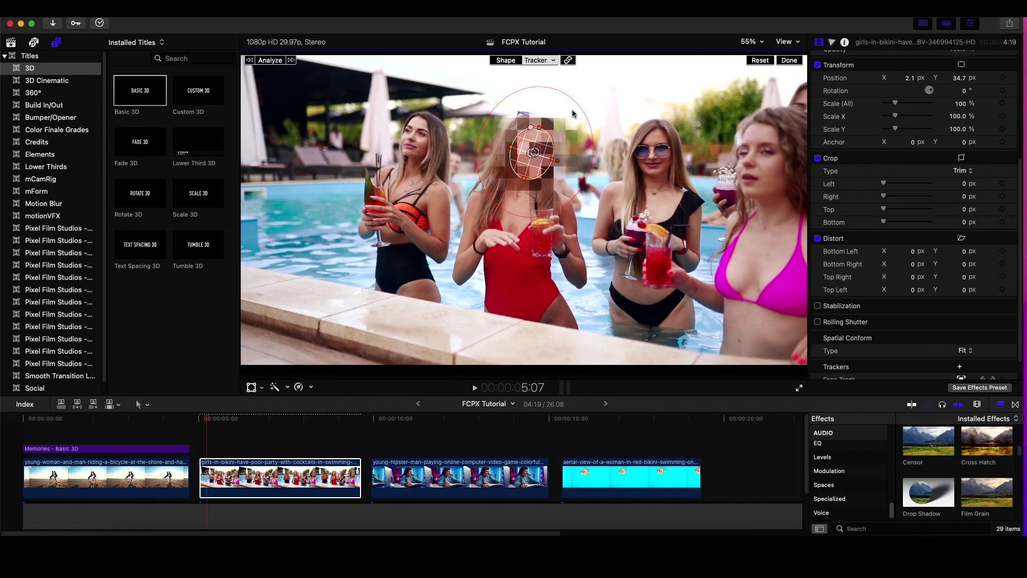
pyautogui.click(569, 61)
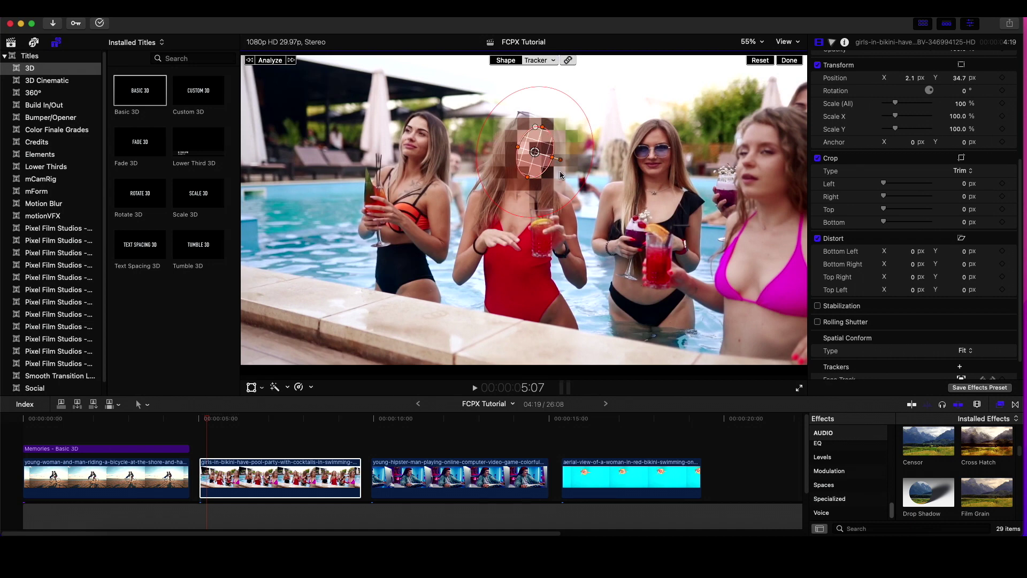
# - Replay the pool-party clip from its start several times to check how the censor mask follows the face
pyautogui.press('space')
pyautogui.click(200, 420)
pyautogui.press('space')
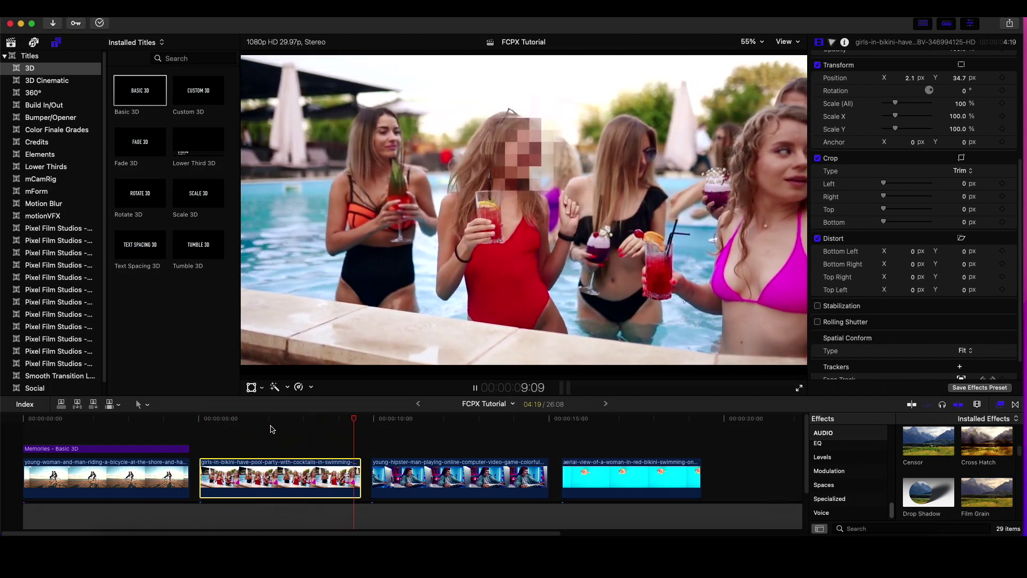
pyautogui.press('space')
pyautogui.moveTo(210, 420); pyautogui.dragTo(203, 421)
pyautogui.press('space')
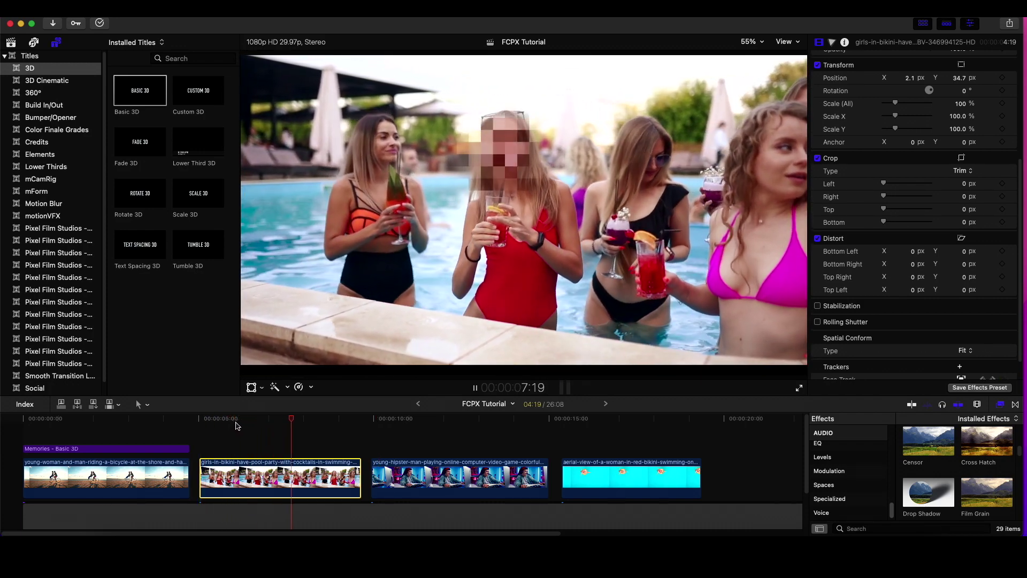
pyautogui.press('space')
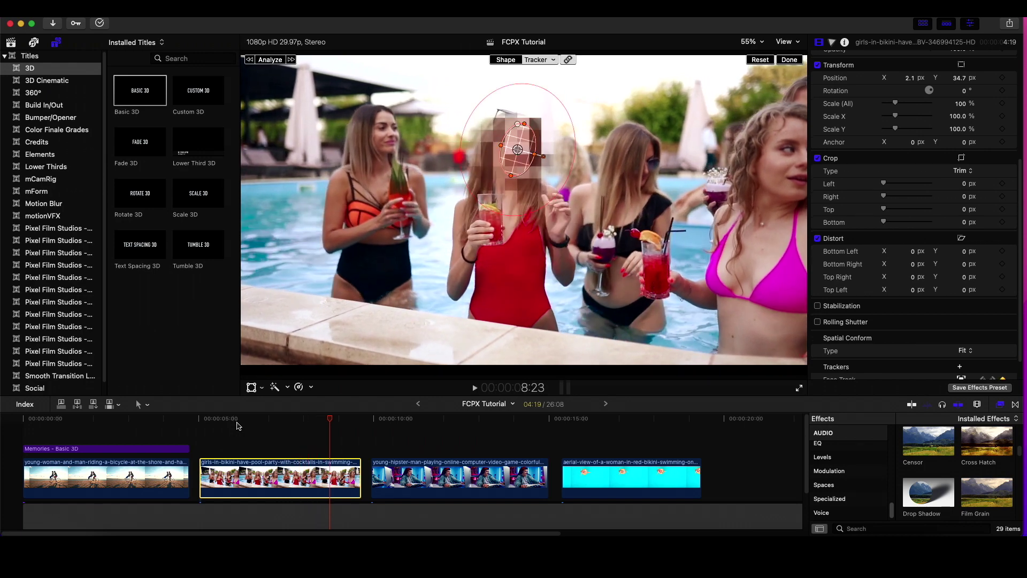
pyautogui.moveTo(328, 425); pyautogui.dragTo(206, 426)
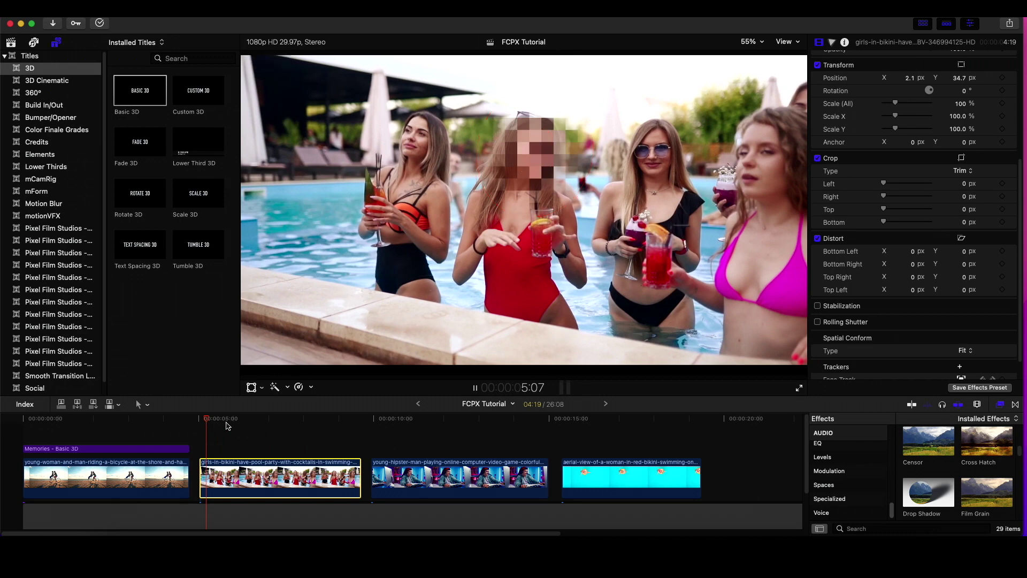
pyautogui.press('space')
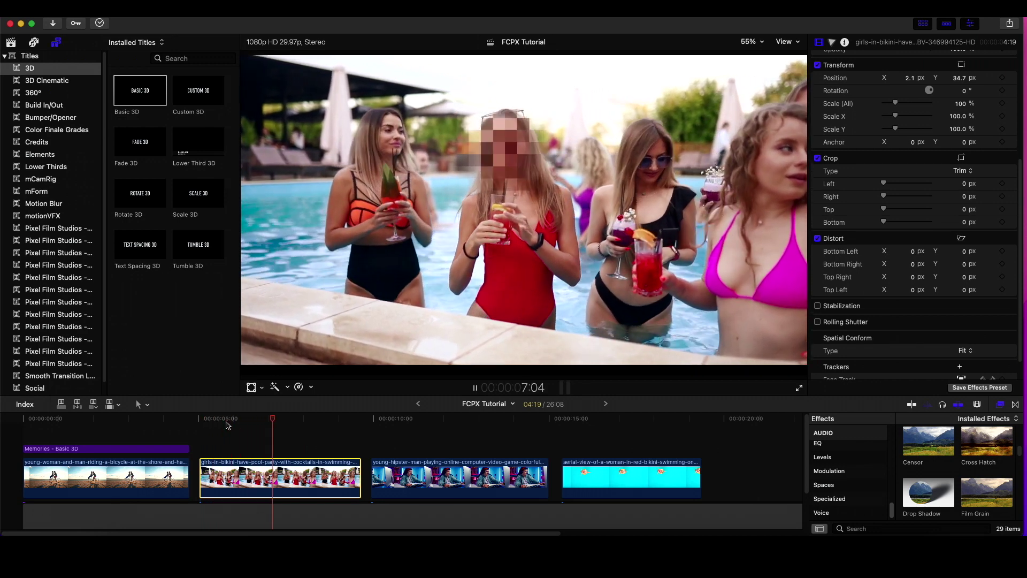
pyautogui.press('space')
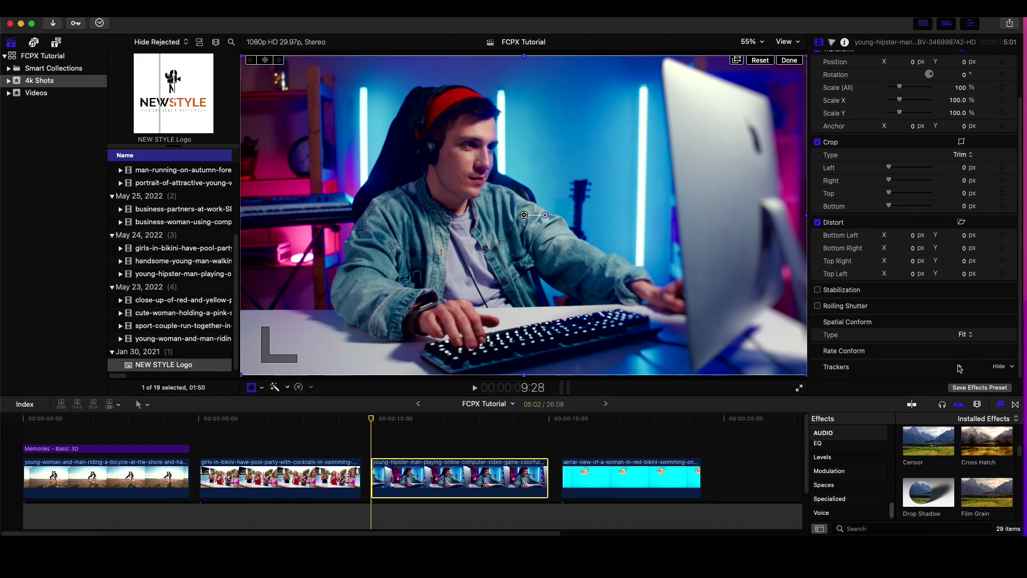
# - Add a tracker to the young-hipster clip, position its grid around the guitar on the back wall, and analyze it
pyautogui.click(959, 367)
pyautogui.moveTo(538, 243); pyautogui.dragTo(570, 267)
pyautogui.moveTo(526, 222); pyautogui.dragTo(581, 193)
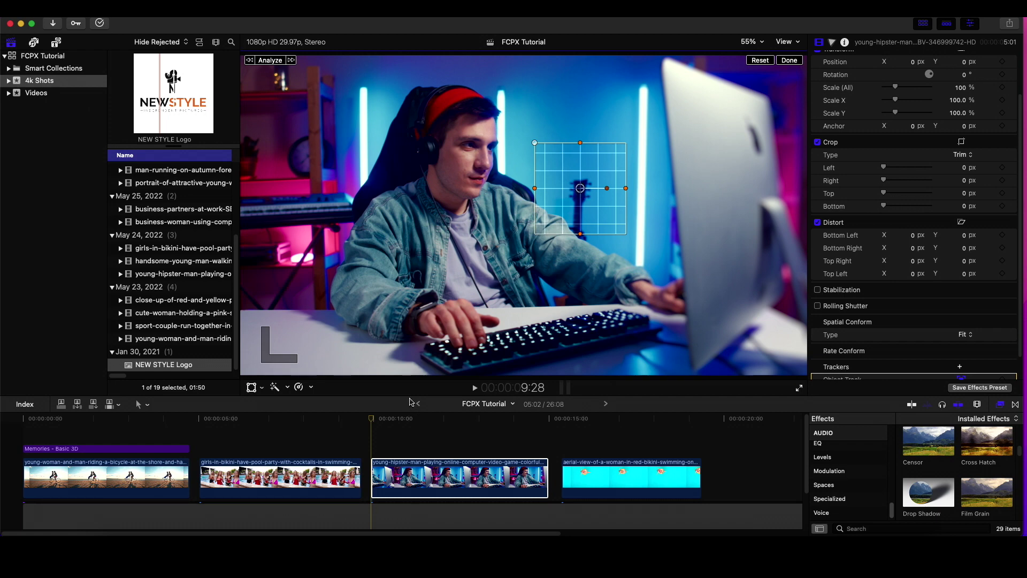
pyautogui.click(270, 59)
# - Place the NEW STYLE Logo over the young-hipster clip, scaled to 22%, on the wall just above the guitar
pyautogui.moveTo(170, 101); pyautogui.dragTo(525, 438)
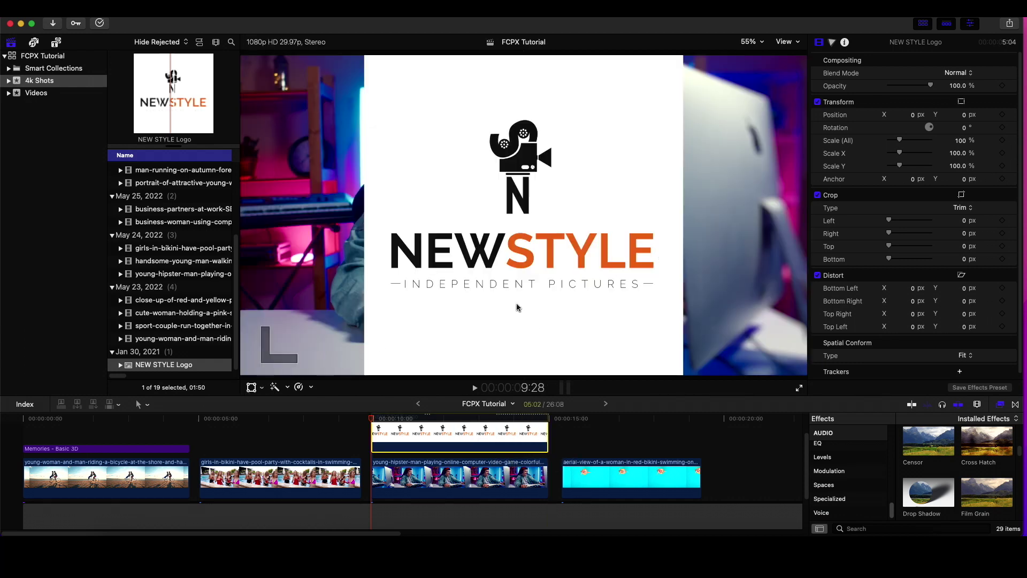
pyautogui.moveTo(900, 140); pyautogui.dragTo(893, 144)
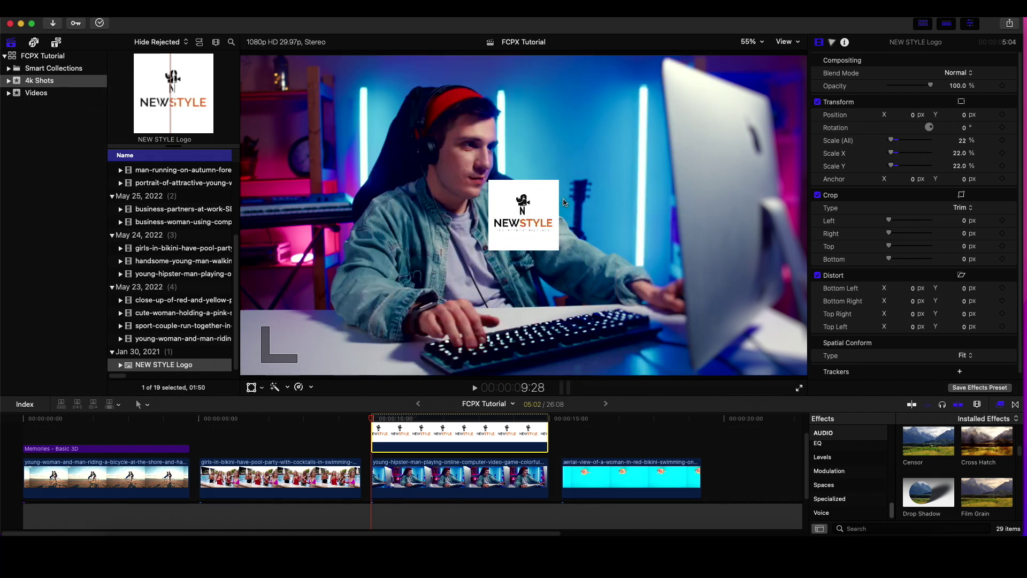
pyautogui.click(250, 387)
pyautogui.moveTo(522, 220); pyautogui.dragTo(572, 146)
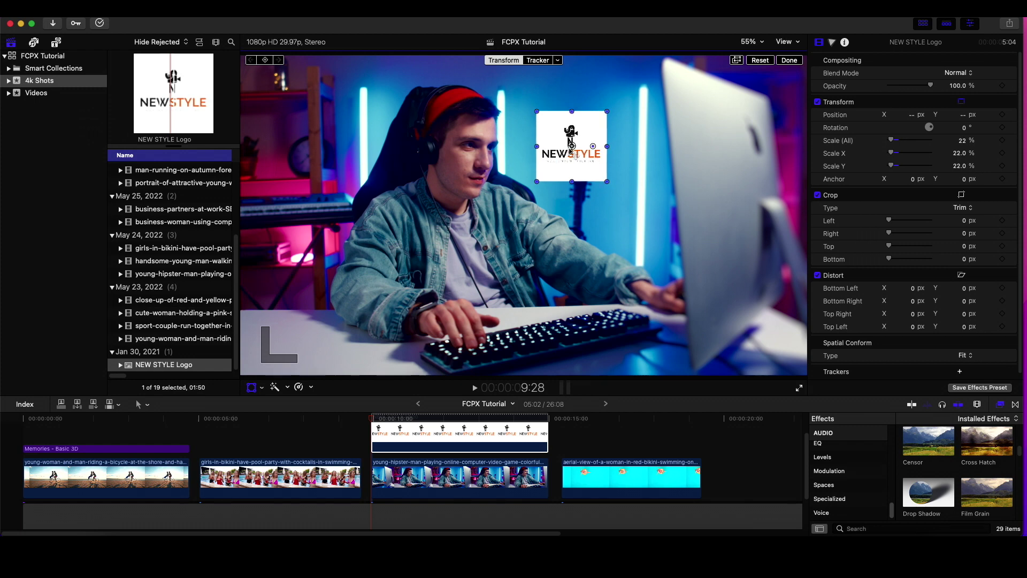
# - Link the logo's transform to the Object Track tracker and play back the tracked logo
pyautogui.click(558, 60)
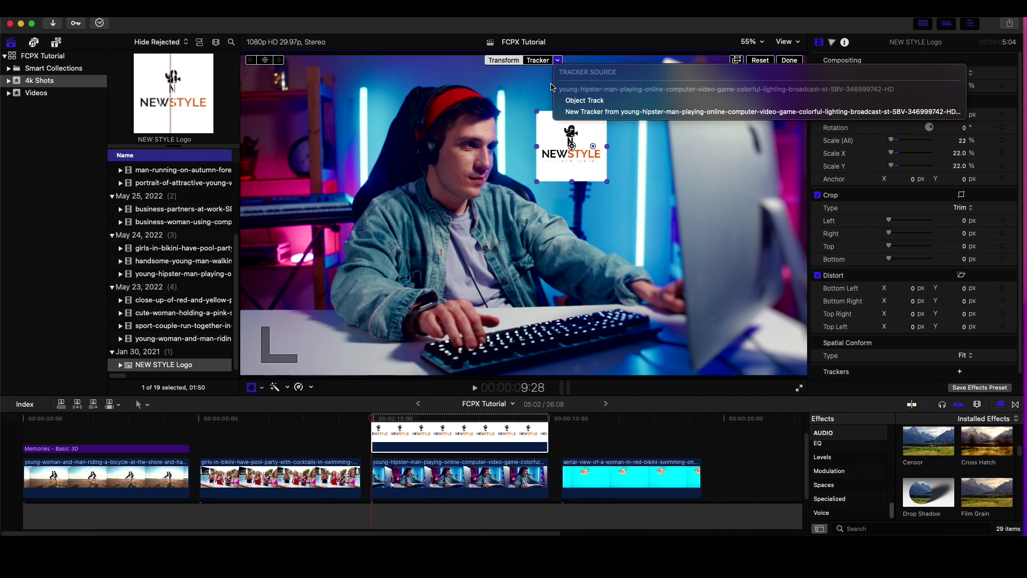
pyautogui.click(596, 102)
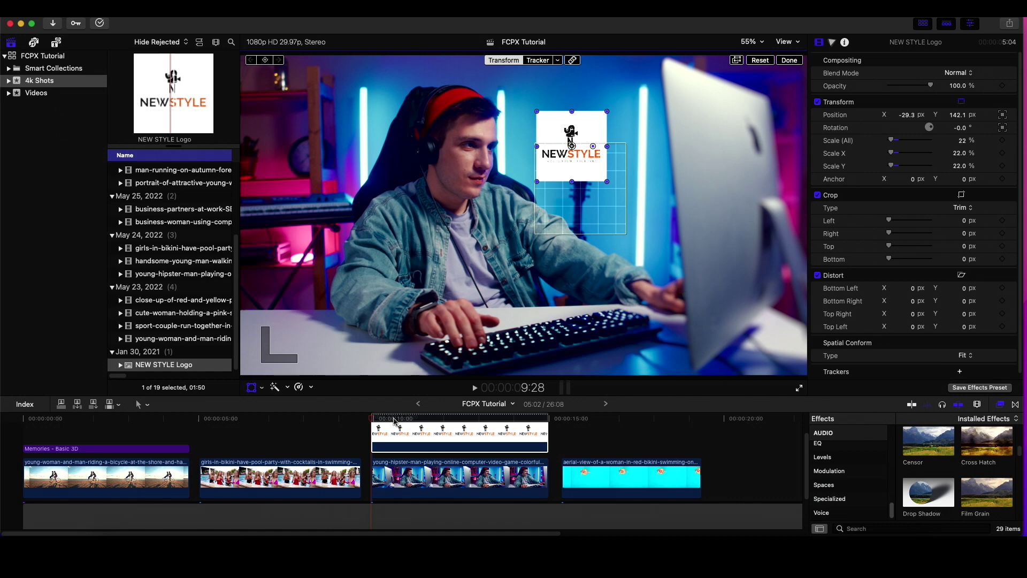
pyautogui.press('space')
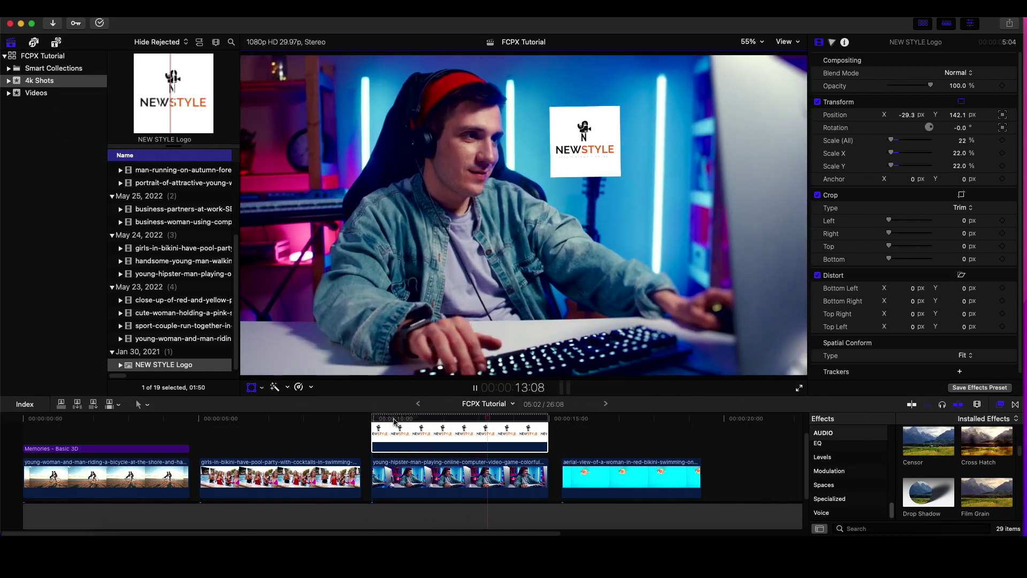
pyautogui.press('space')
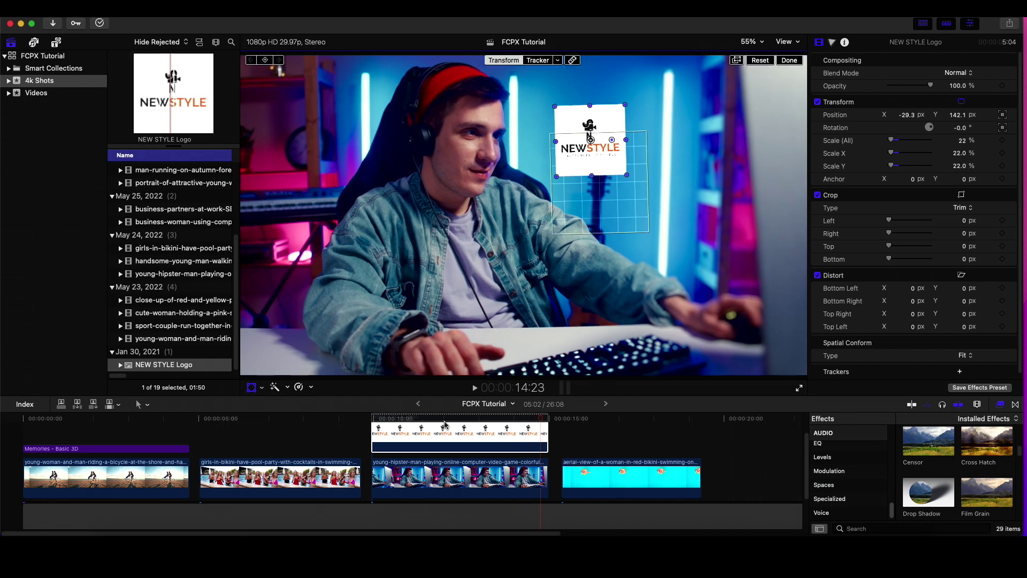
# - Raise the logo to about X -22.7 px, Y 187.1 px at the clip's start and replay the tracked result
pyautogui.moveTo(414, 419); pyautogui.dragTo(379, 408)
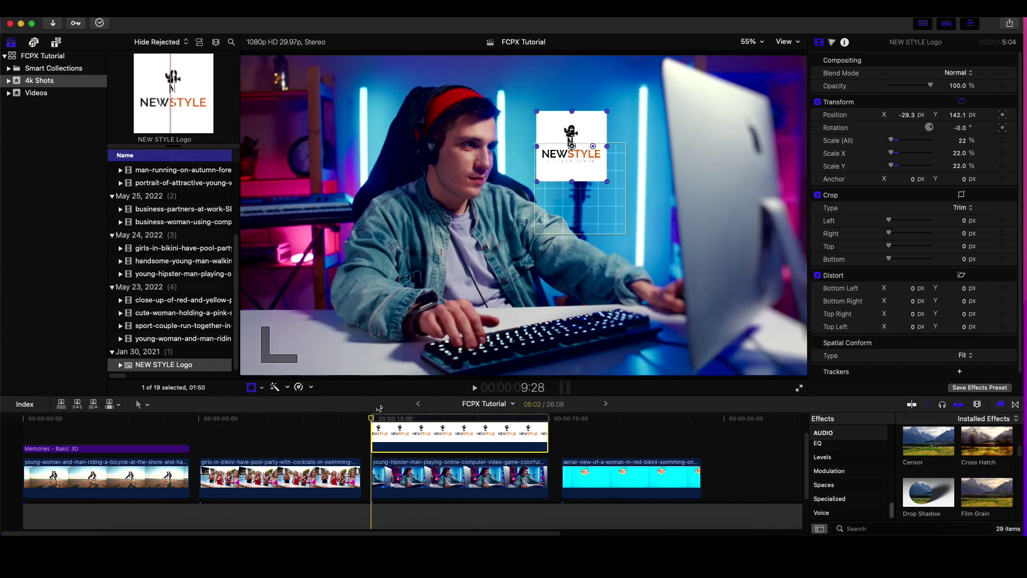
pyautogui.moveTo(571, 144); pyautogui.dragTo(573, 133)
pyautogui.press('space')
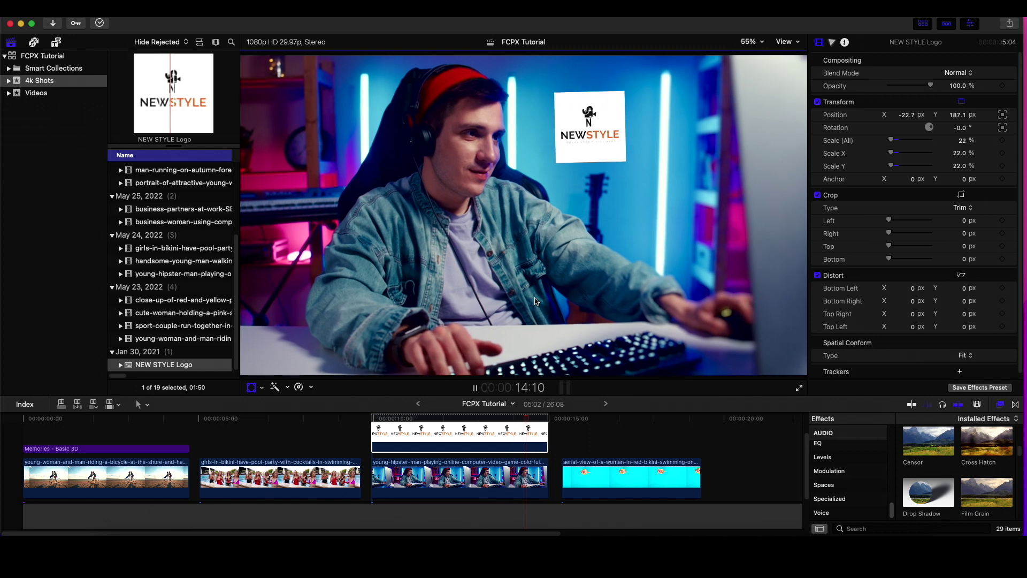
pyautogui.press('space')
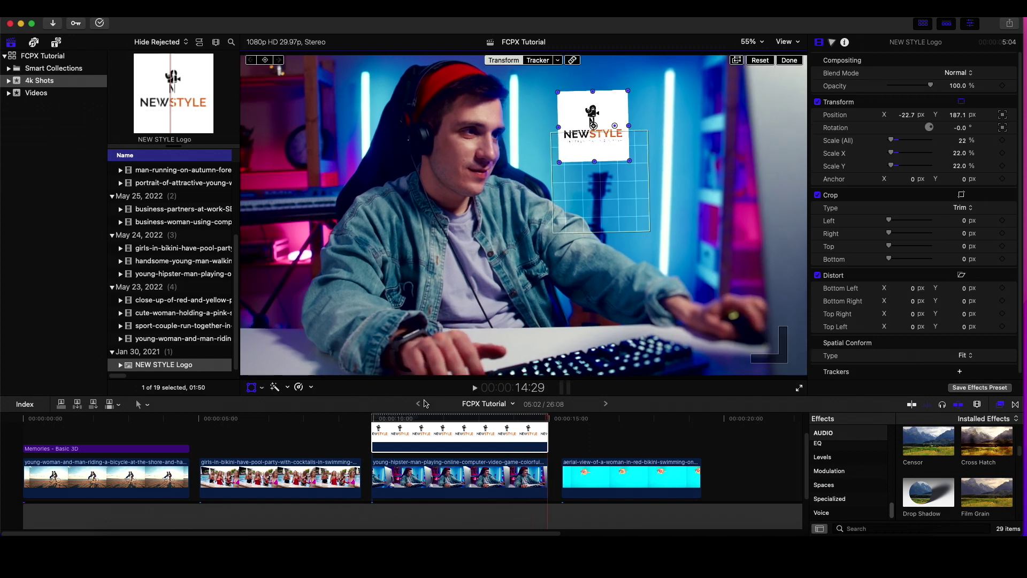
pyautogui.click(386, 417)
pyautogui.press('space')
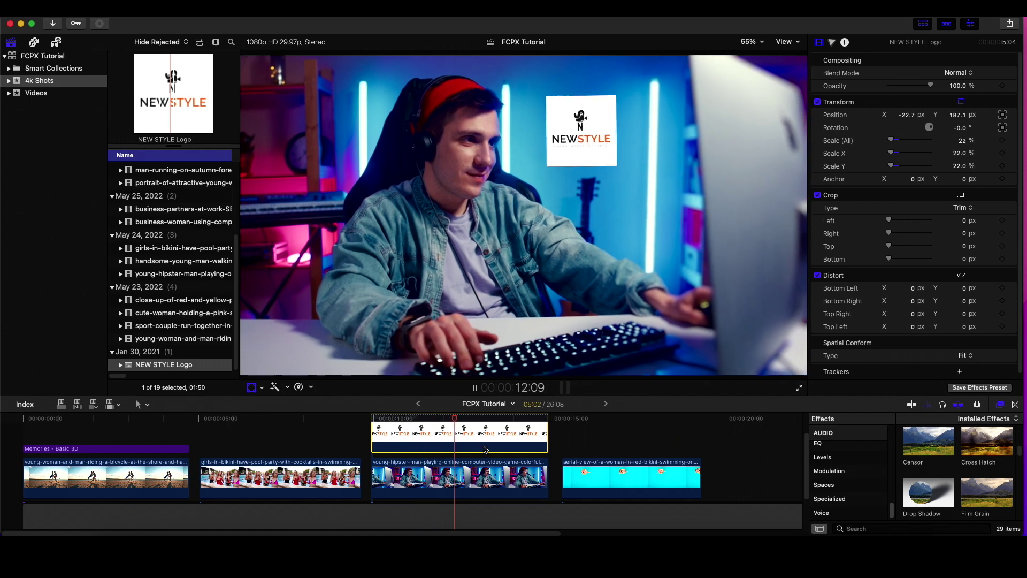
pyautogui.press('space')
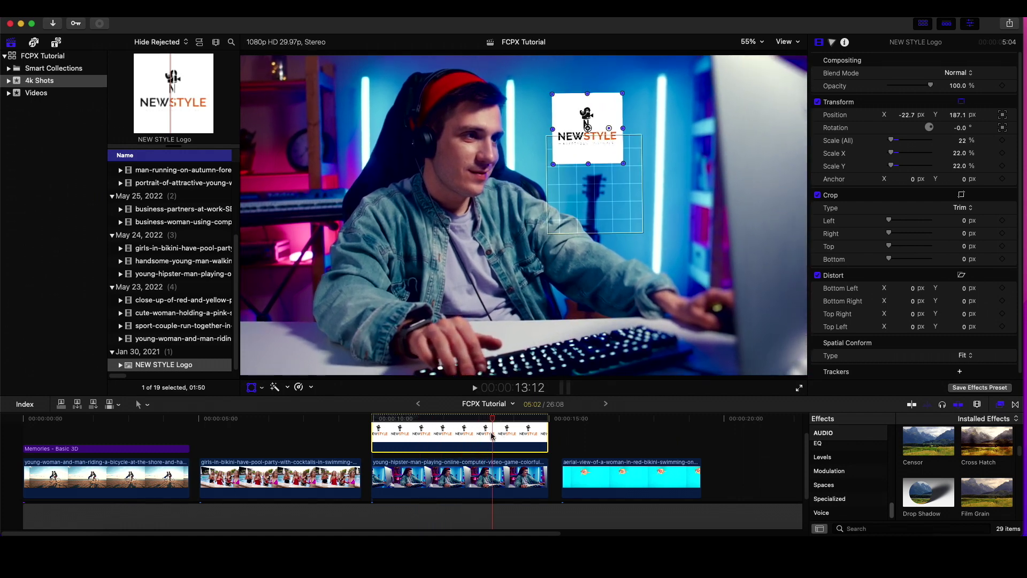
# - Search the effects for "noise" and apply Add Noise to the NEW STYLE Logo clip
pyautogui.scroll(-2, 973, 463)
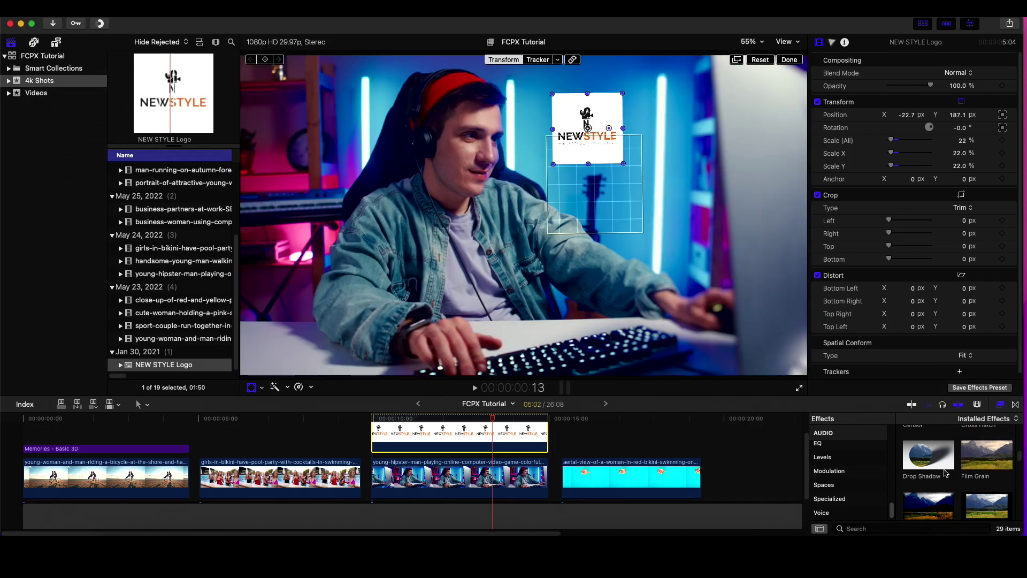
pyautogui.scroll(-1, 945, 473)
pyautogui.click(879, 528)
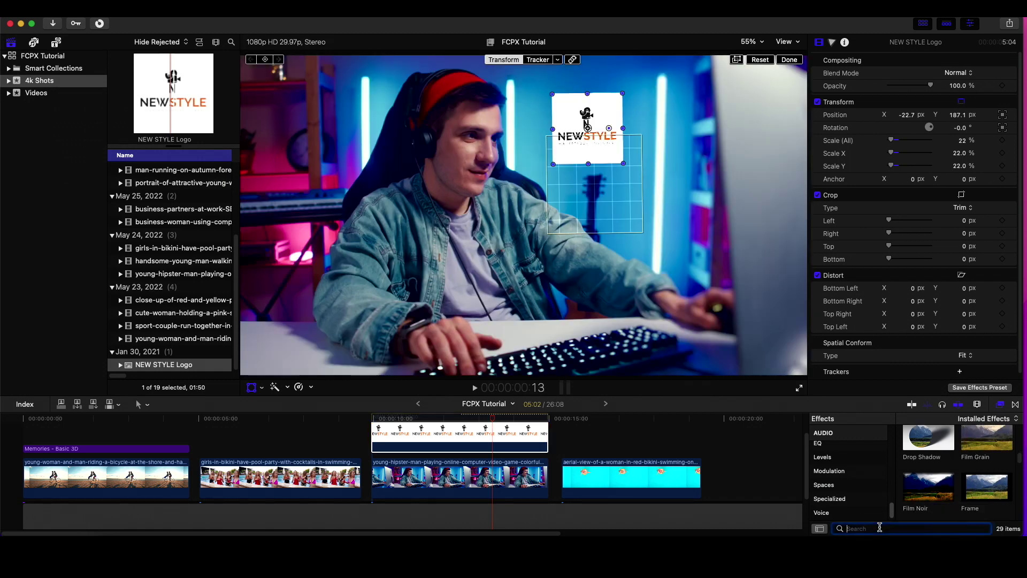
pyautogui.write('noise')
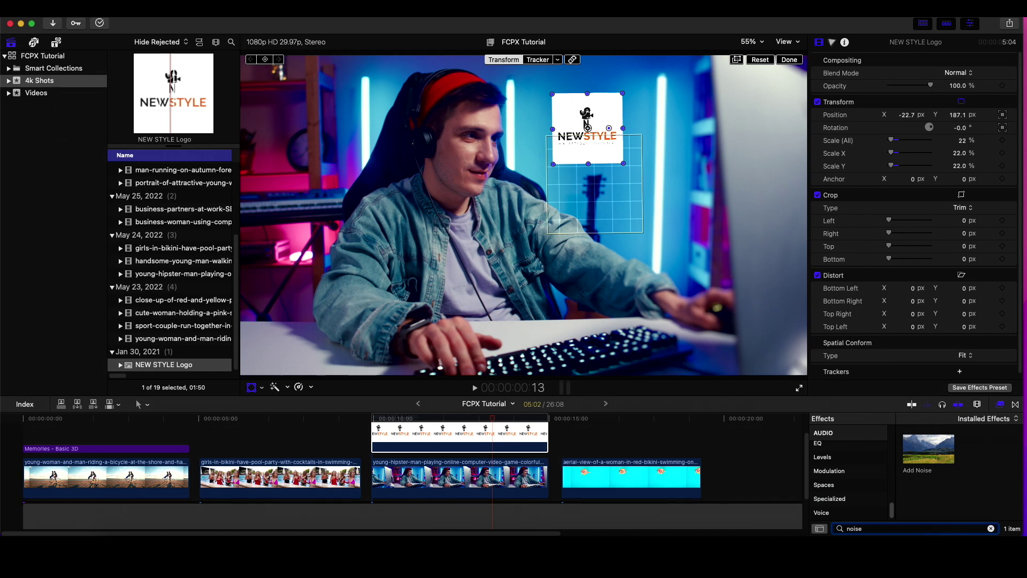
pyautogui.moveTo(944, 471); pyautogui.dragTo(472, 441)
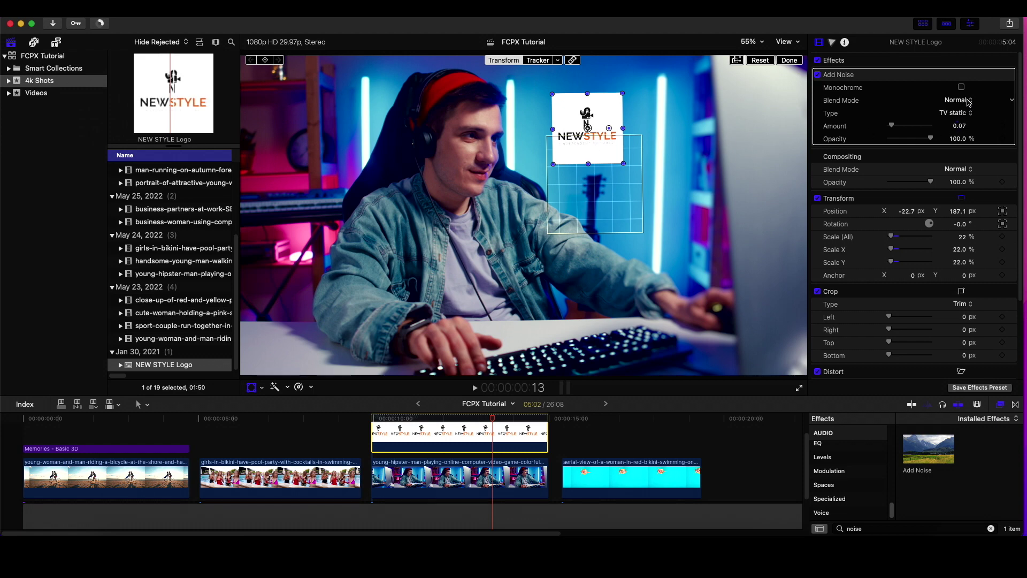
# - Set the Add Noise type to White Noise (Uniform) with an amount of 0.04, and play back the logo from its start
pyautogui.click(968, 114)
pyautogui.click(997, 127)
pyautogui.press('s')
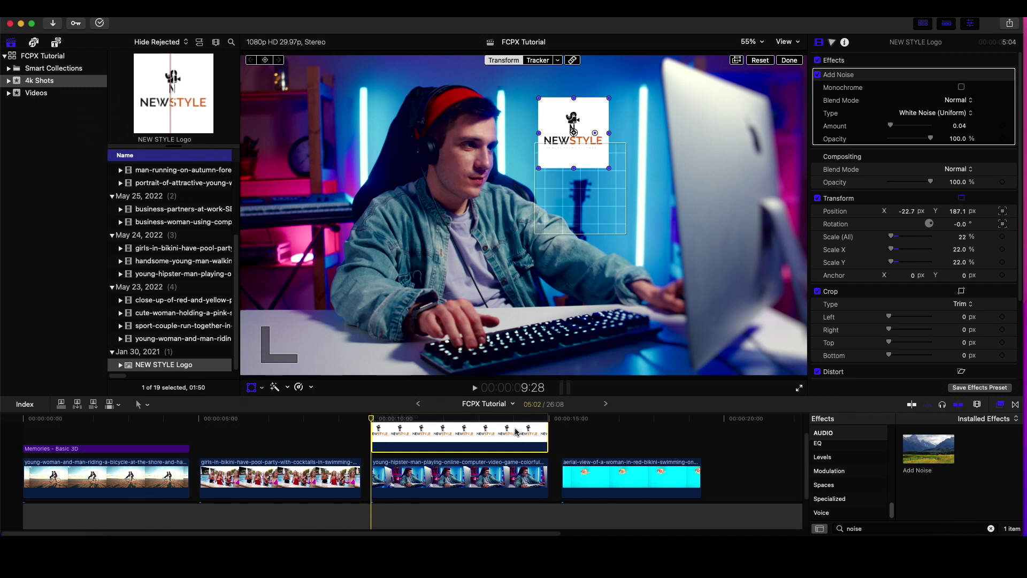
pyautogui.press('space')
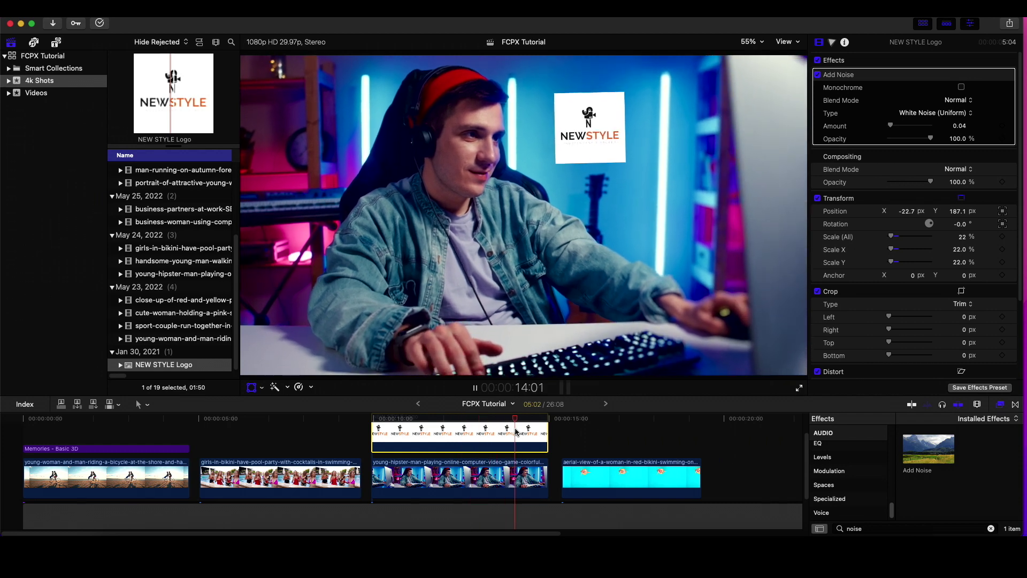
pyautogui.press('space')
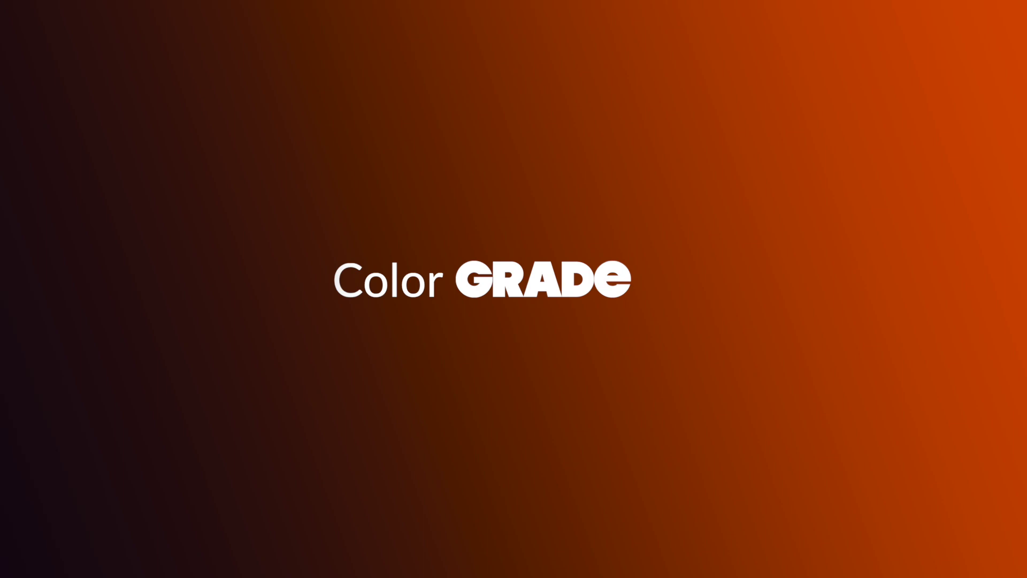
# - Play the aerial swimming-pool clip to preview it and return to its start
pyautogui.press('l')
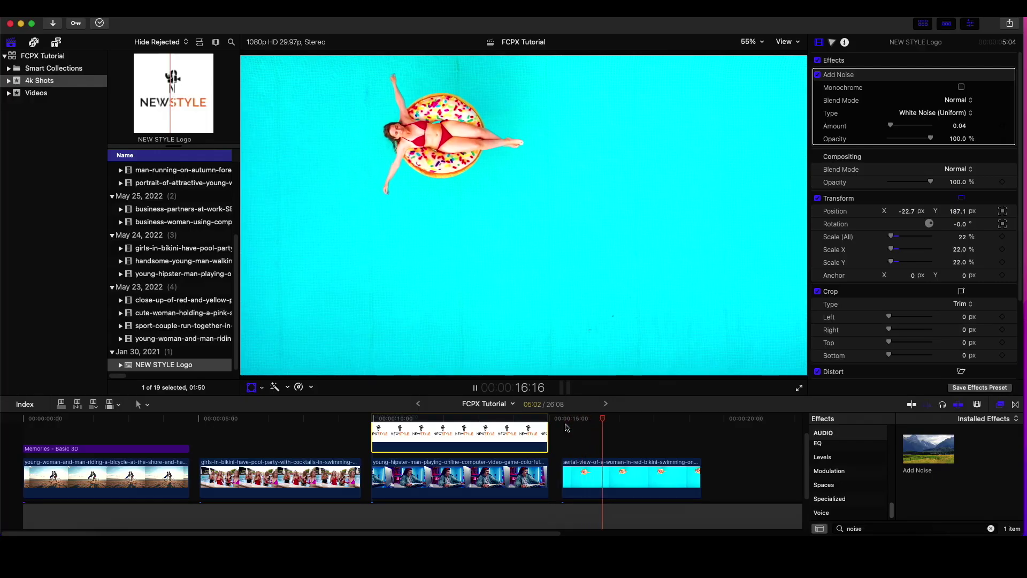
pyautogui.press('k')
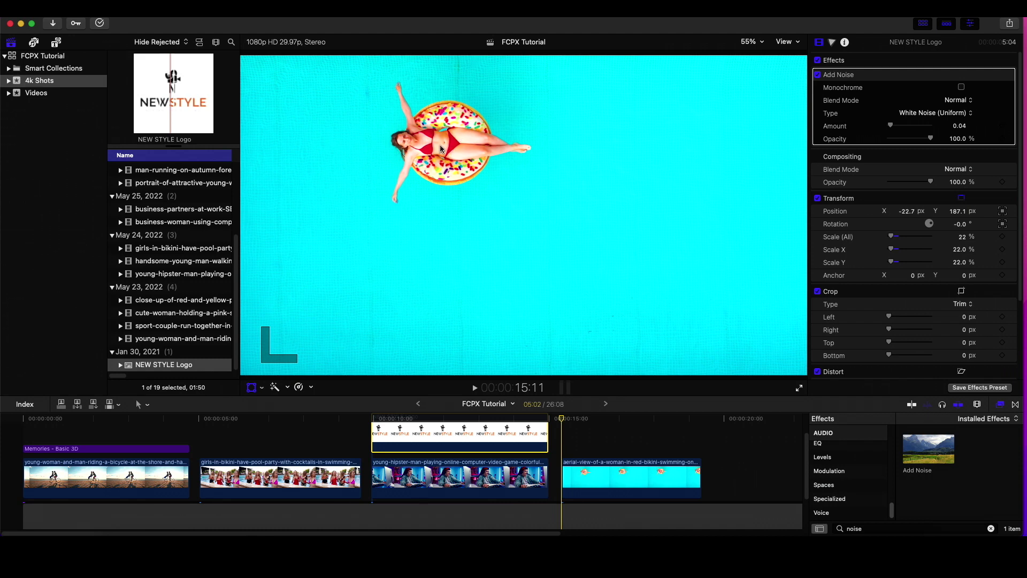
# - Try to add an object tracker to the NEW STYLE Logo clip
pyautogui.scroll(-4, 922, 280)
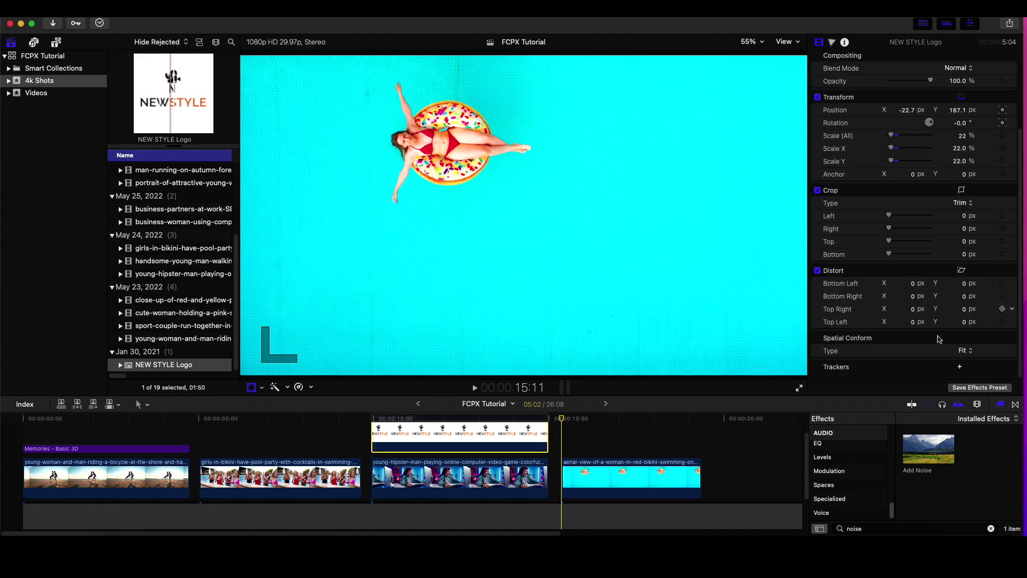
pyautogui.click(962, 367)
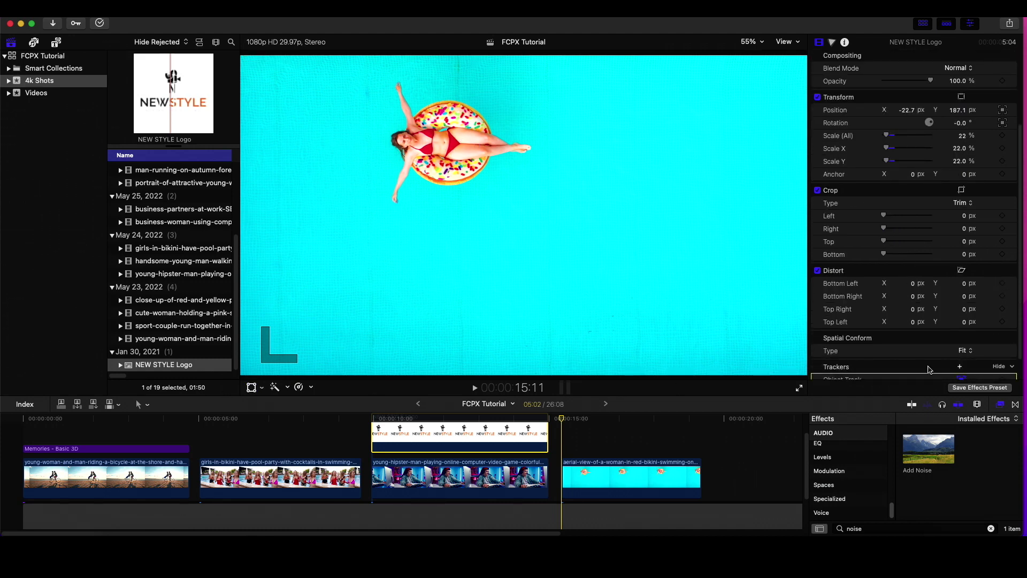
pyautogui.scroll(-2, 964, 358)
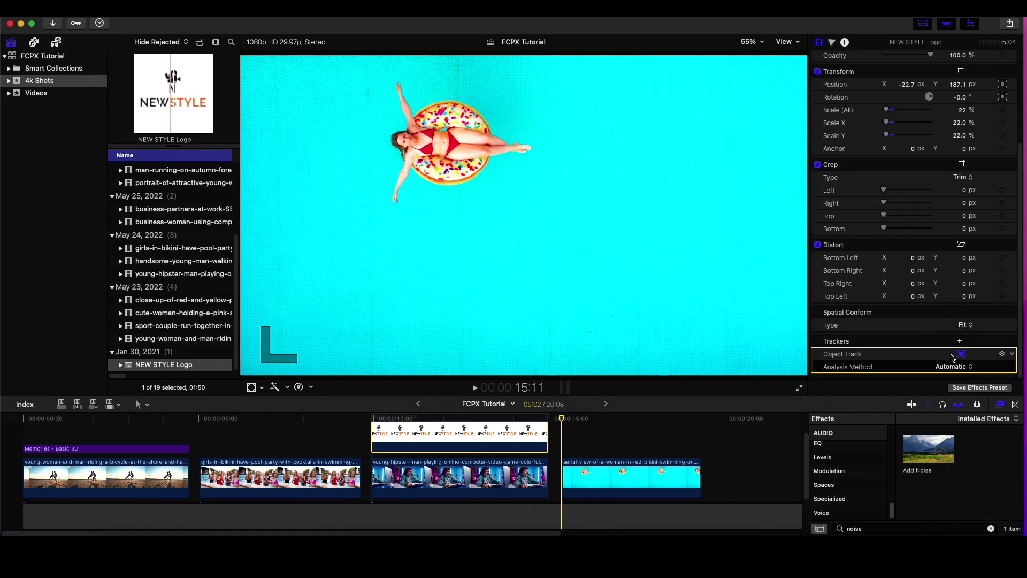
pyautogui.click(960, 341)
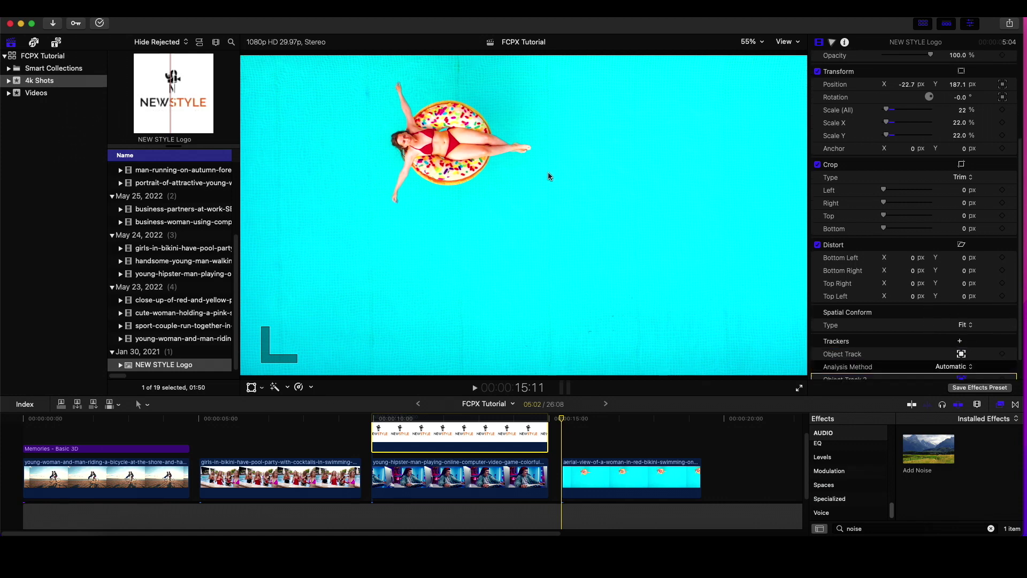
# - Add an object tracker to the aerial swimming-pool clip and fit its square around the woman and donut float
pyautogui.click(582, 418)
pyautogui.click(595, 481)
pyautogui.scroll(-2, 892, 320)
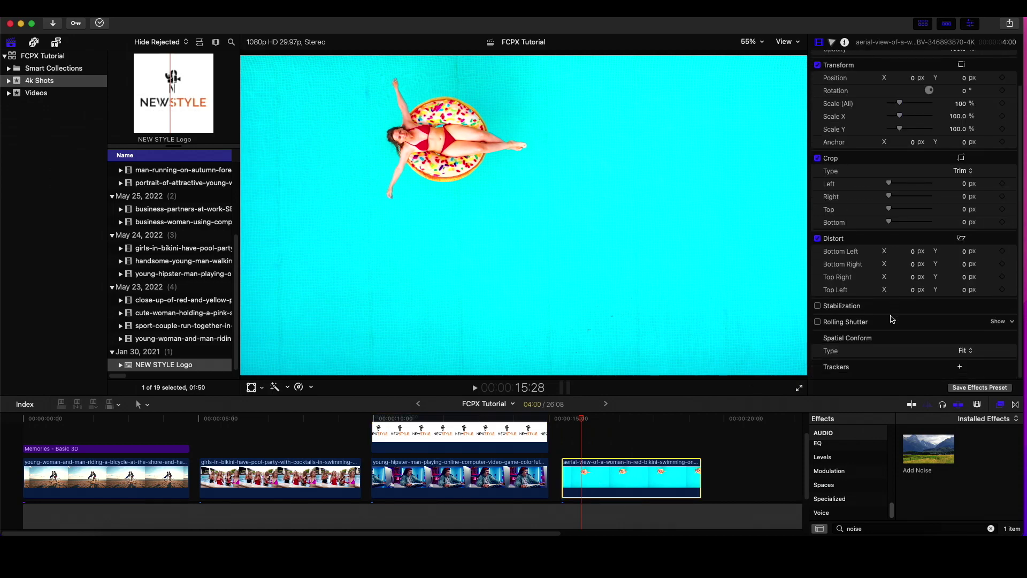
pyautogui.click(960, 367)
pyautogui.moveTo(524, 214); pyautogui.dragTo(442, 149)
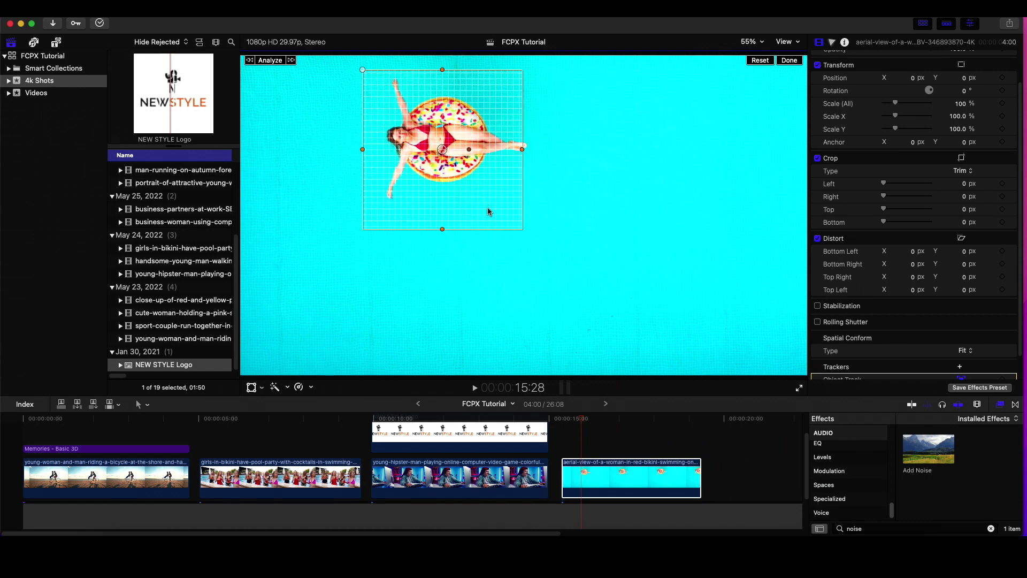
pyautogui.moveTo(521, 229)
pyautogui.mouseDown()
pyautogui.moveTo(508, 214)
pyautogui.moveTo(524, 232)
pyautogui.mouseUp()
pyautogui.moveTo(436, 152); pyautogui.dragTo(444, 151)
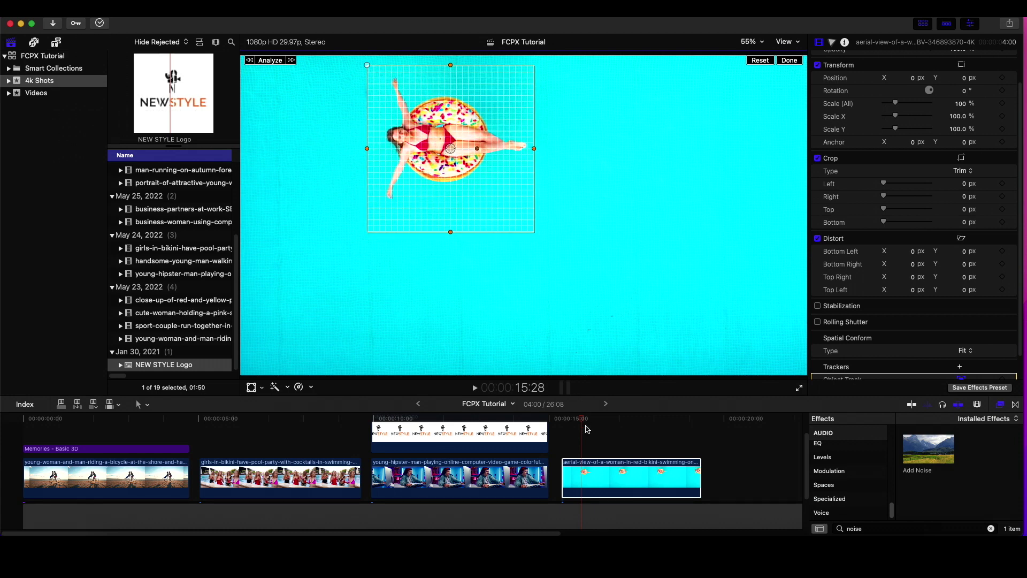
# - Analyze the object track from the start of the swimming-pool clip and finish tracker editing
pyautogui.click(566, 426)
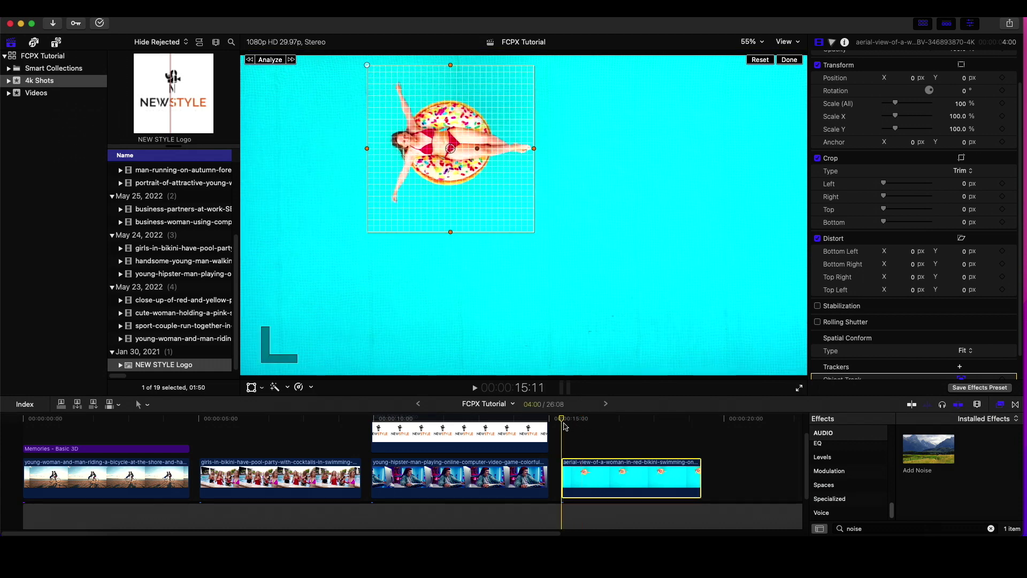
pyautogui.click(267, 60)
pyautogui.click(788, 63)
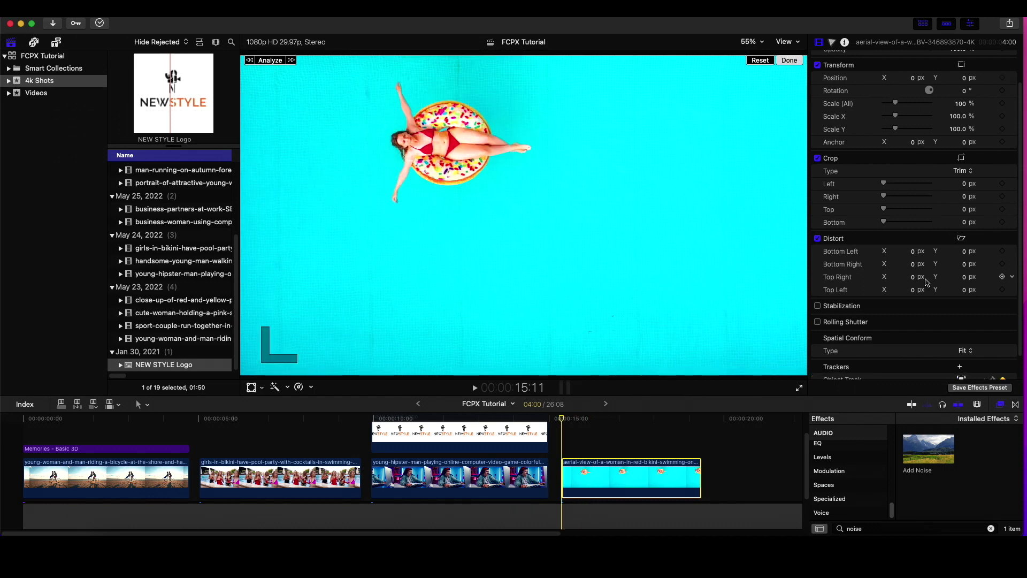
# - Rename the swimming-pool clip's object track as woman
pyautogui.scroll(-2, 873, 337)
pyautogui.doubleClick(855, 354)
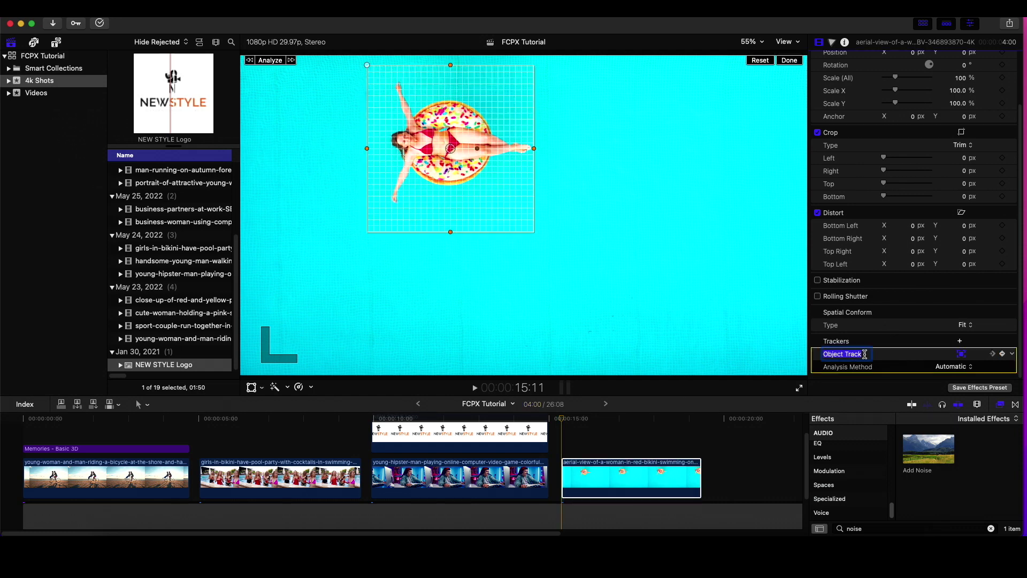
pyautogui.write('woma')
pyautogui.press('Return')
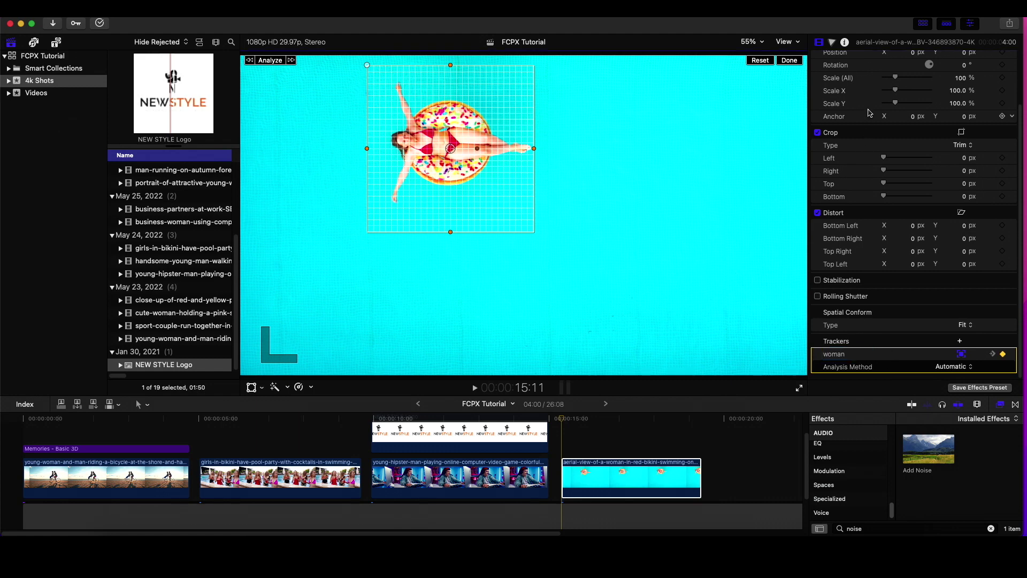
# - Add a Color Wheels correction to the swimming-pool clip and give it a shape mask
pyautogui.scroll(5, 869, 123)
pyautogui.click(832, 43)
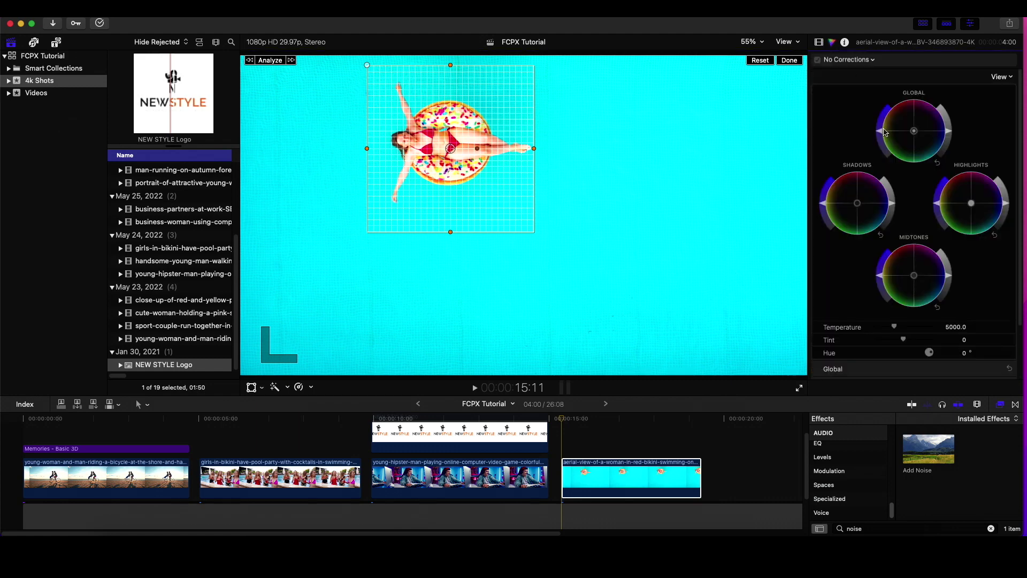
pyautogui.click(861, 61)
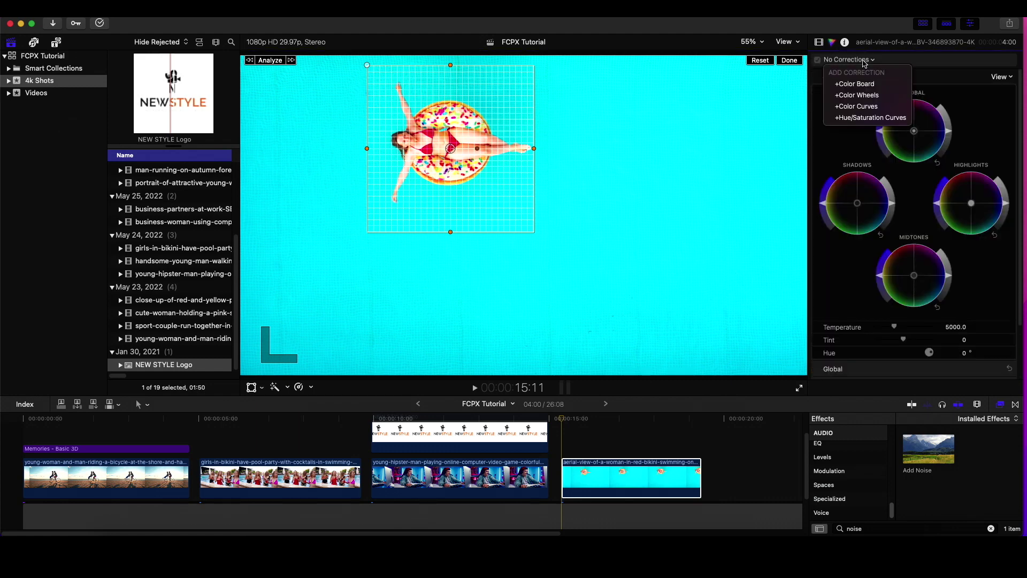
pyautogui.click(884, 94)
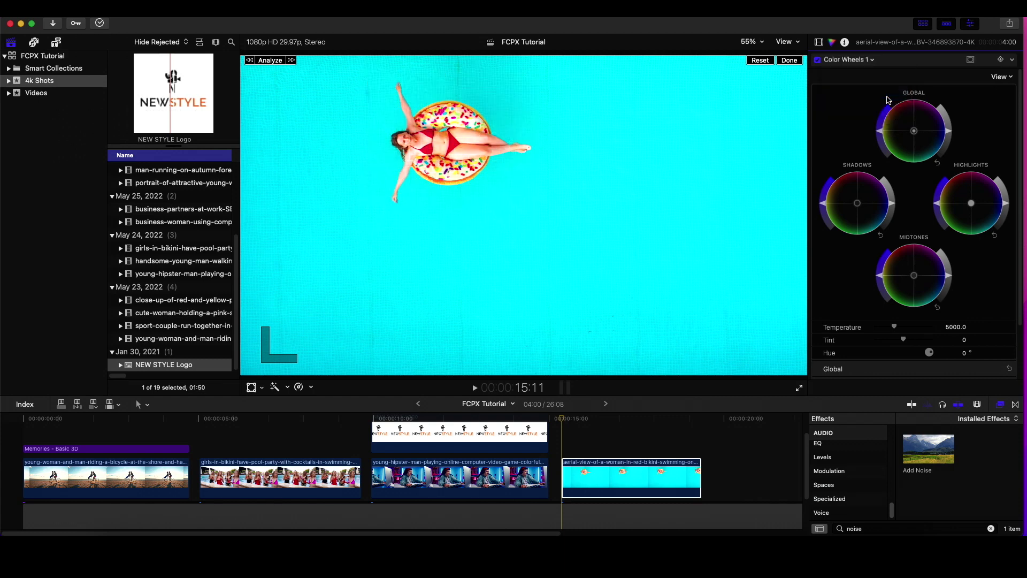
pyautogui.click(971, 60)
pyautogui.click(944, 70)
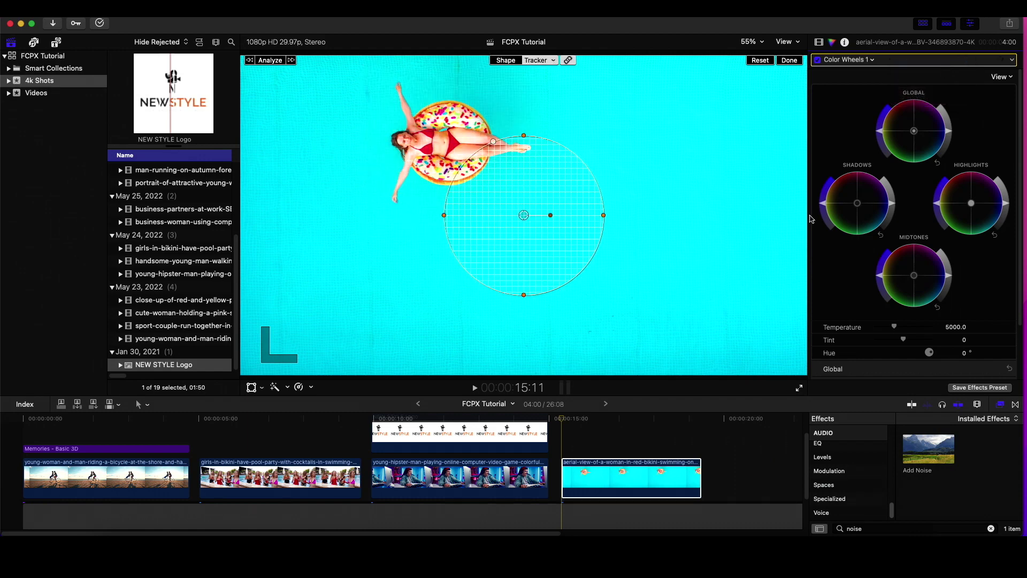
# - Move and widen the shape mask into an ellipse around the woman and float, and set its tracker source to woman
pyautogui.moveTo(524, 215); pyautogui.dragTo(450, 145)
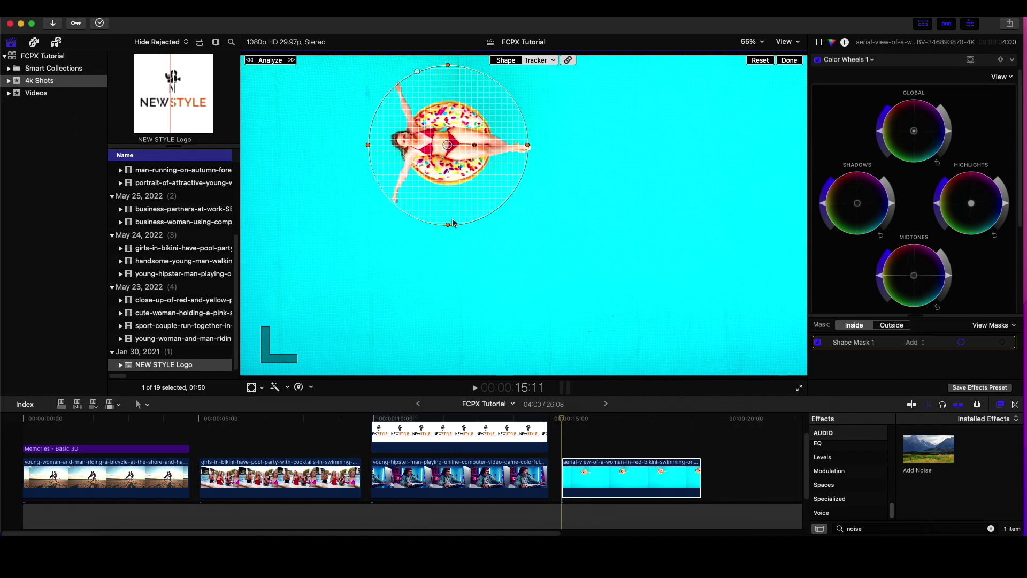
pyautogui.moveTo(527, 145); pyautogui.dragTo(479, 145)
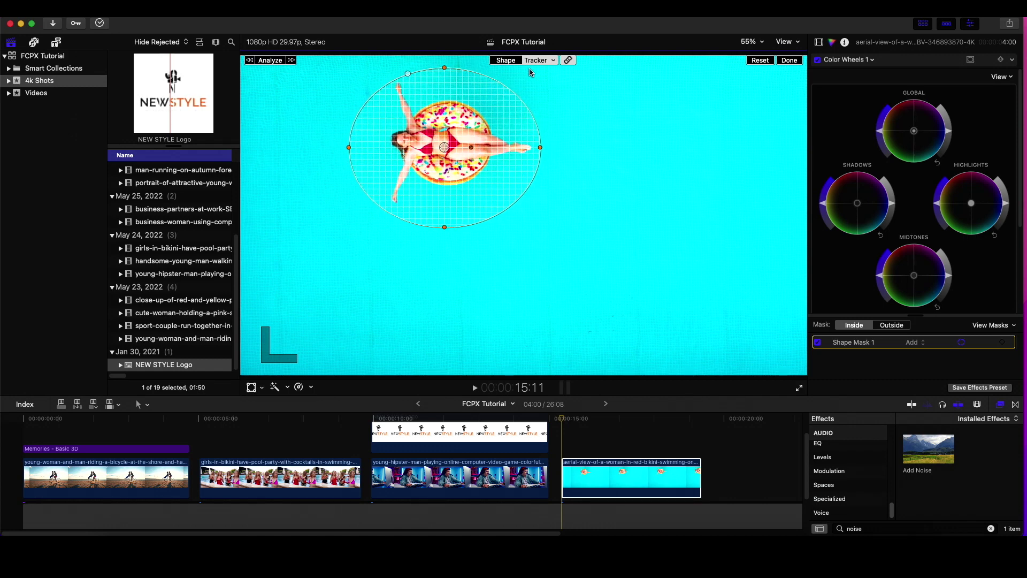
pyautogui.click(553, 60)
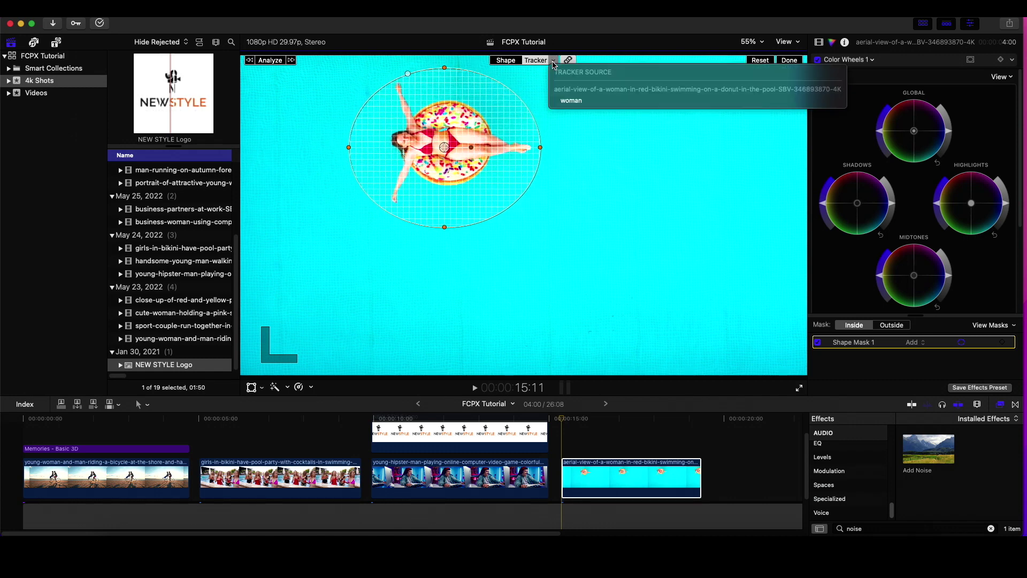
pyautogui.click(568, 101)
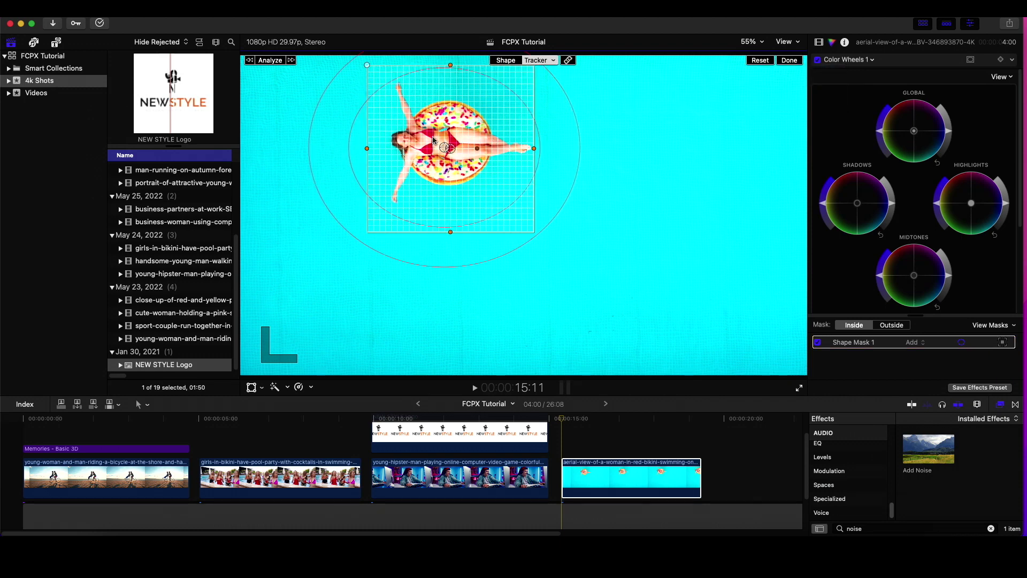
# - Grade outside the mask by shifting the midtones slightly toward magenta and the highlights toward blue
pyautogui.click(891, 326)
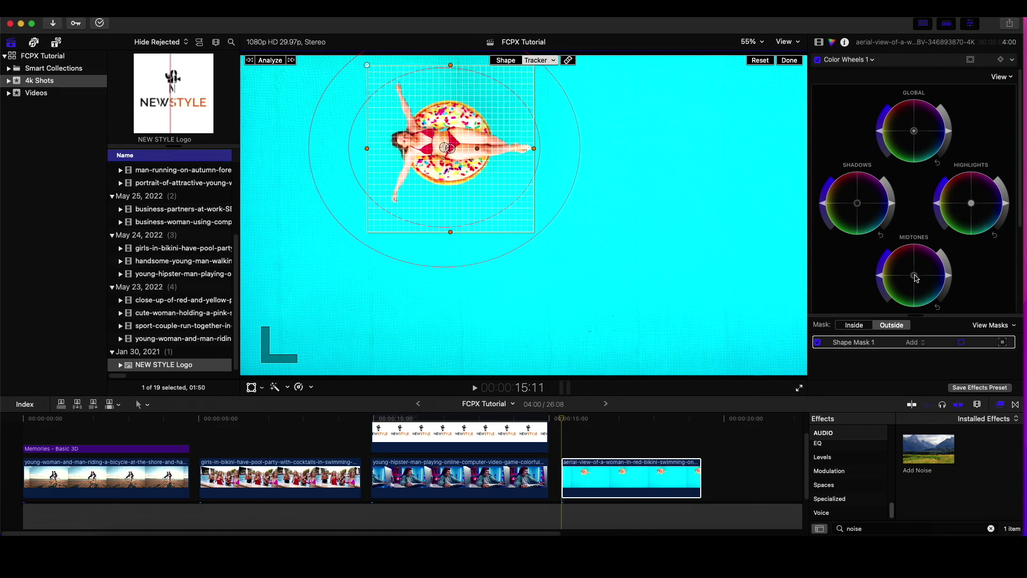
pyautogui.moveTo(916, 277); pyautogui.dragTo(921, 272)
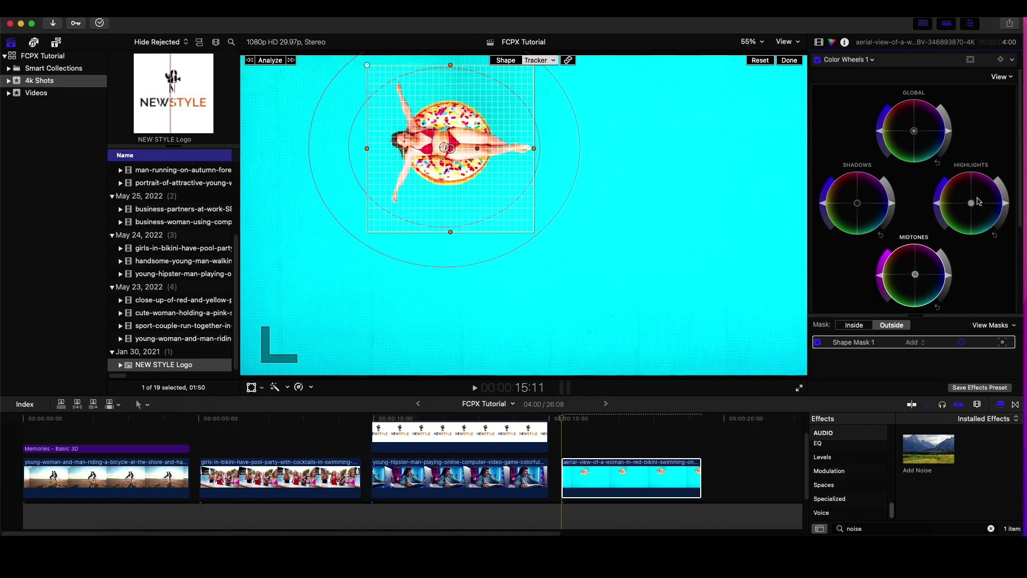
pyautogui.moveTo(972, 205)
pyautogui.mouseDown()
pyautogui.moveTo(957, 203)
pyautogui.moveTo(989, 209)
pyautogui.mouseUp()
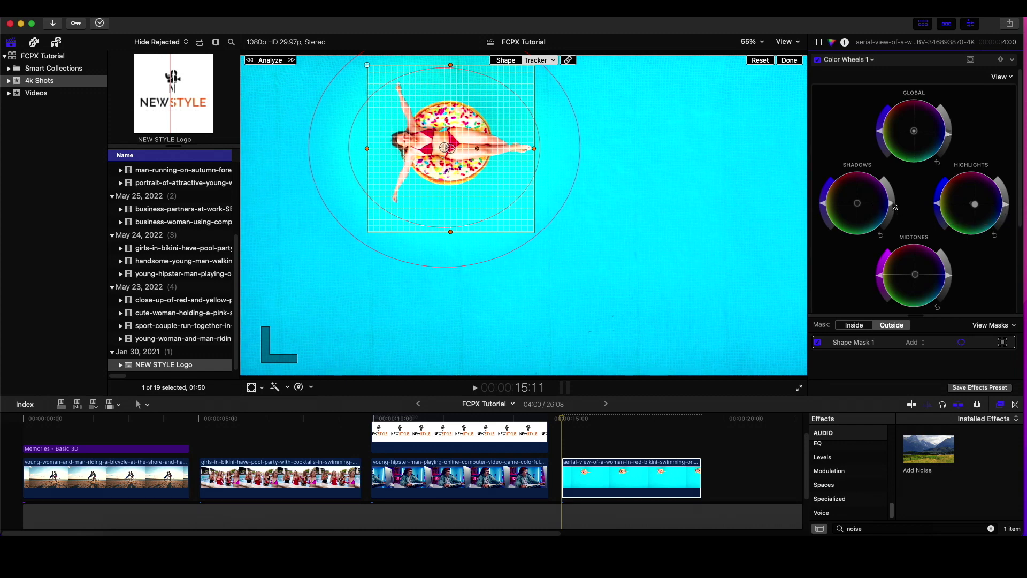
# - Grade inside the mask by shifting the shadows slightly toward red and the highlights slightly toward blue
pyautogui.click(855, 325)
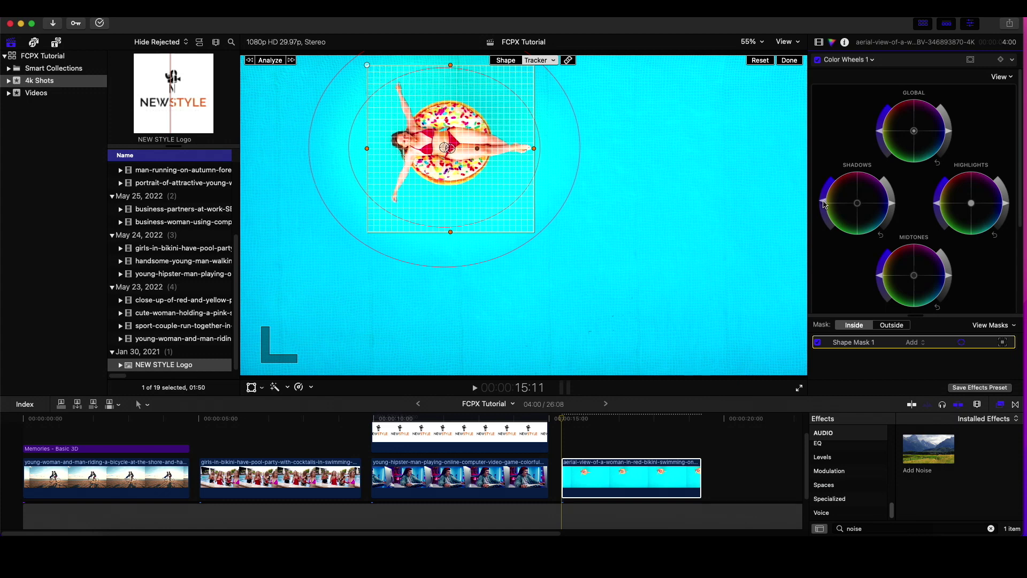
pyautogui.moveTo(857, 202); pyautogui.dragTo(852, 195)
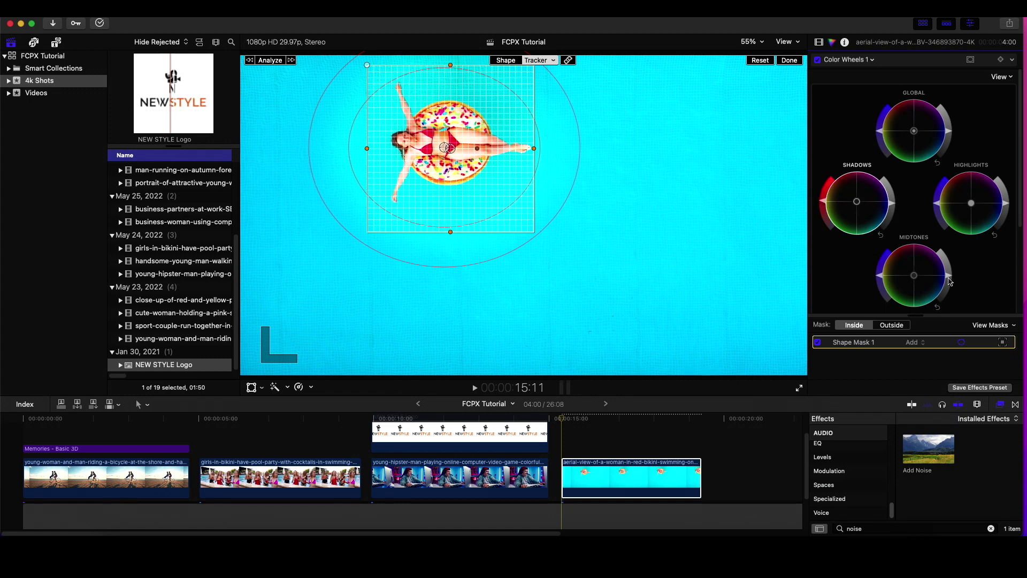
pyautogui.moveTo(971, 208); pyautogui.dragTo(979, 209)
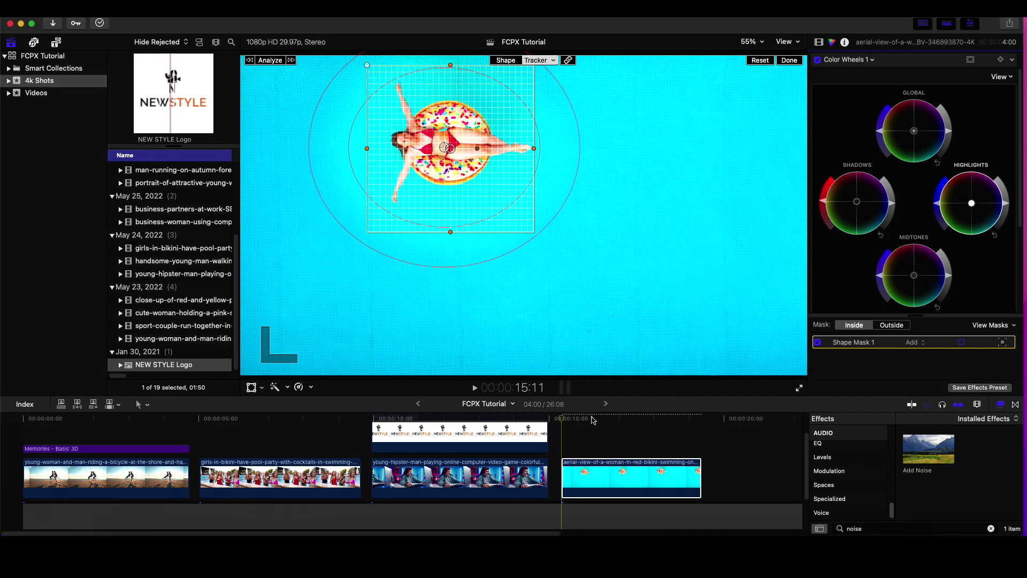
# - Play the graded swimming-pool clip twice from its start to check that the masked grade follows the woman
pyautogui.press('space')
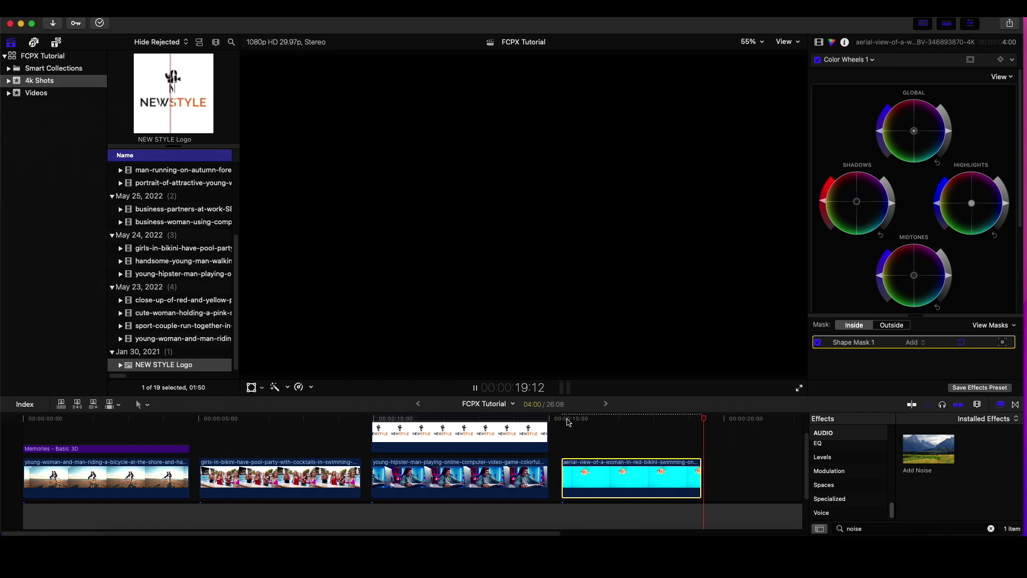
pyautogui.click(561, 422)
pyautogui.press('space')
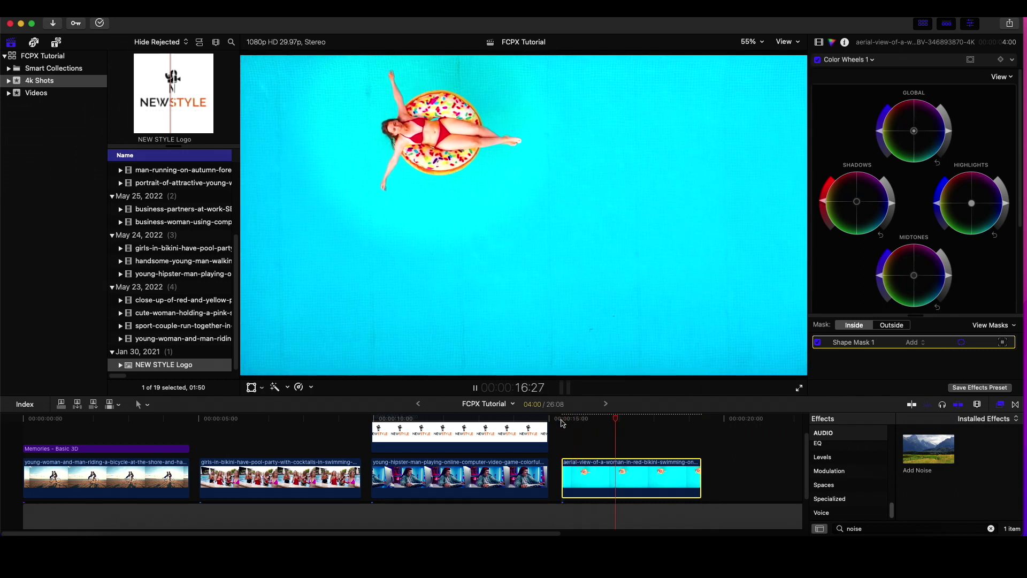
pyautogui.click(586, 423)
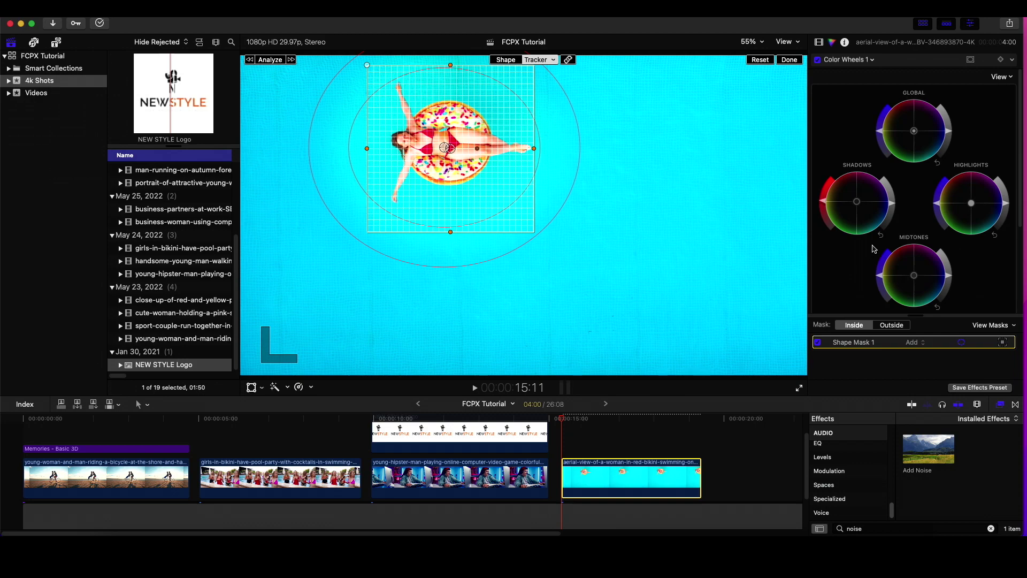
# - Lower the global saturation outside the mask until the surrounding water is gray, and play the clip from its start
pyautogui.click(886, 326)
pyautogui.moveTo(882, 135); pyautogui.dragTo(887, 163)
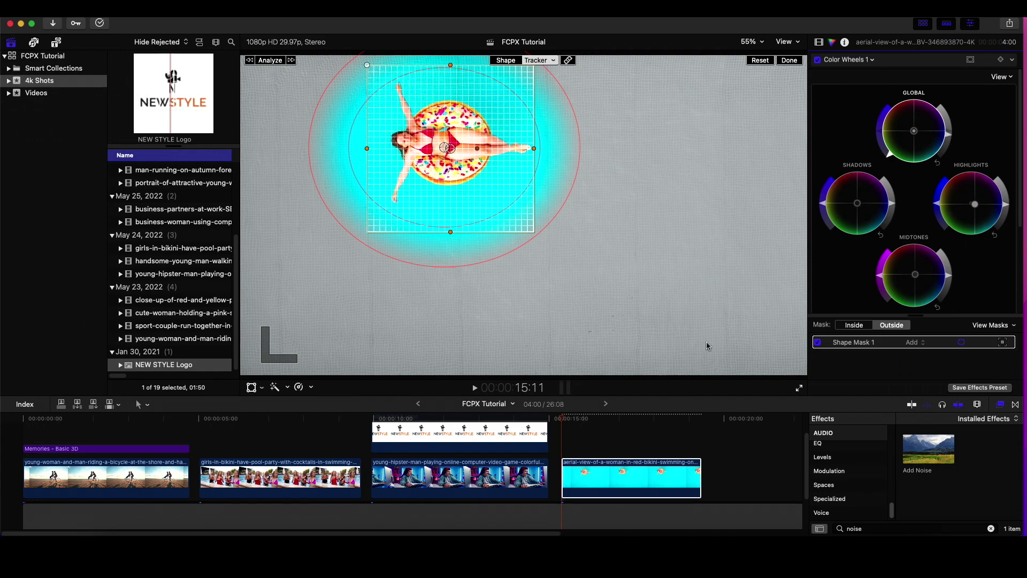
pyautogui.click(566, 423)
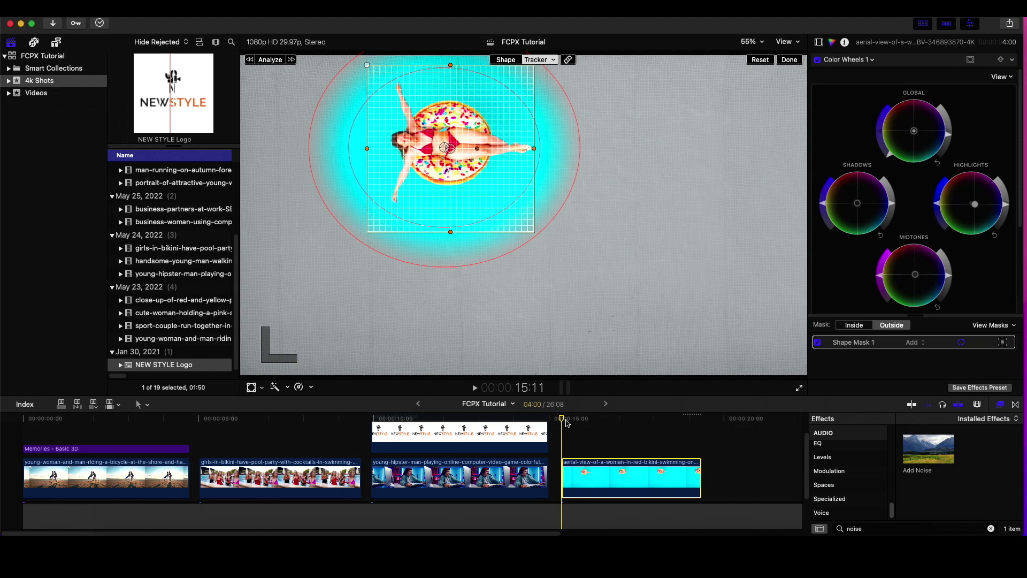
pyautogui.press('space')
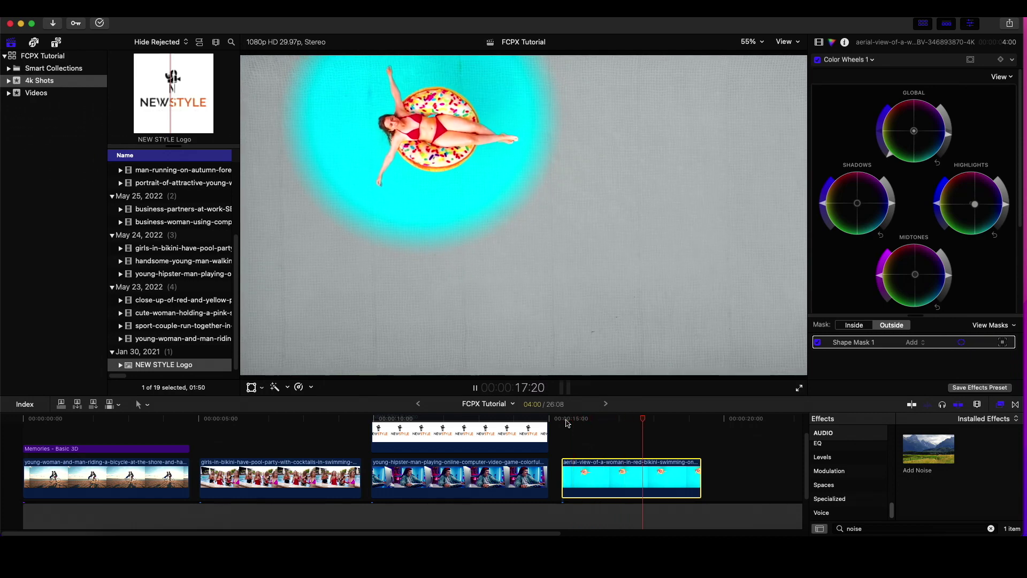
# - Replay the desaturated swimming-pool clip from its start and scrub back to 16:19 to examine the tracked mask
pyautogui.moveTo(619, 424); pyautogui.dragTo(561, 420)
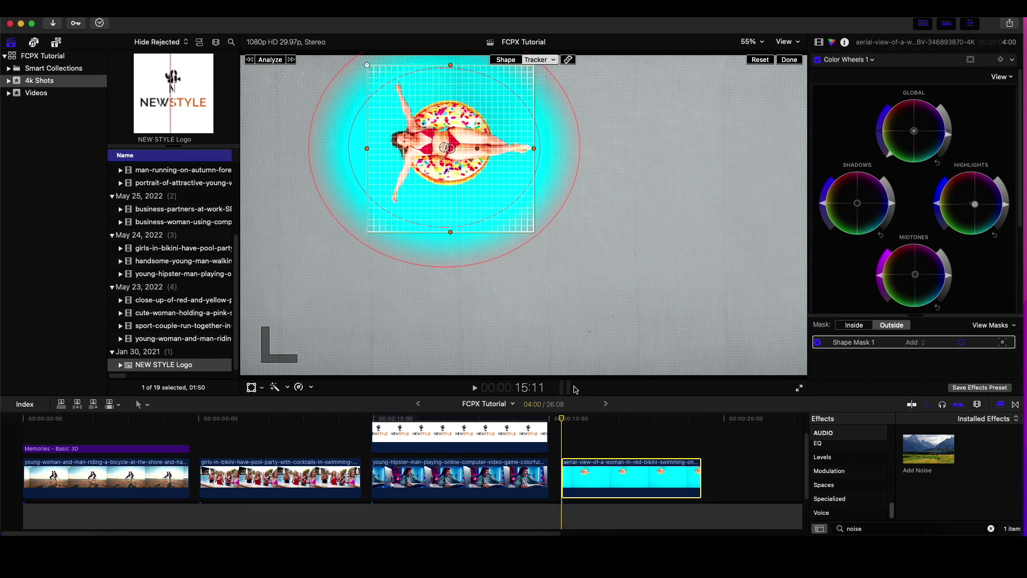
pyautogui.press('space')
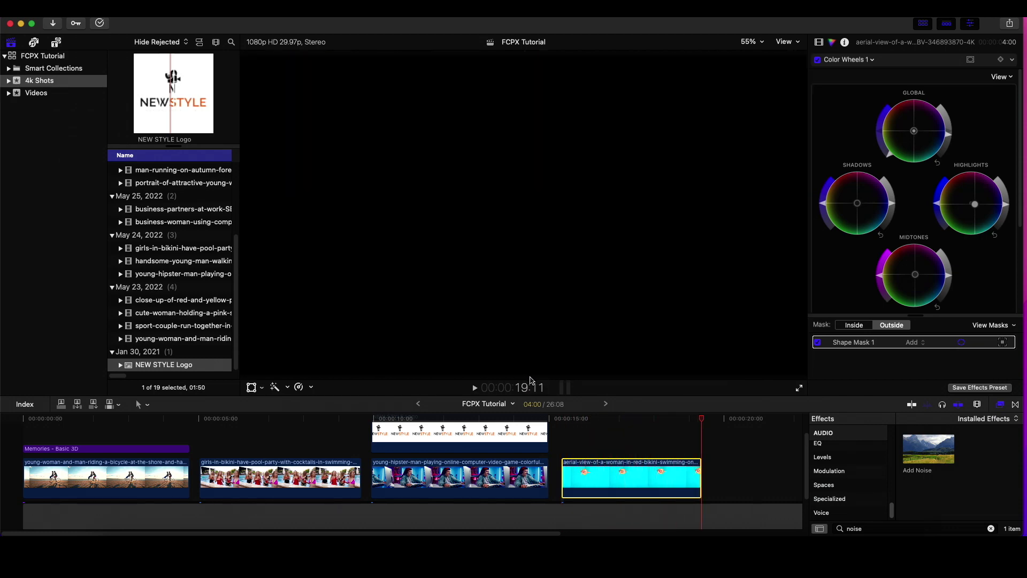
pyautogui.moveTo(702, 421); pyautogui.dragTo(607, 424)
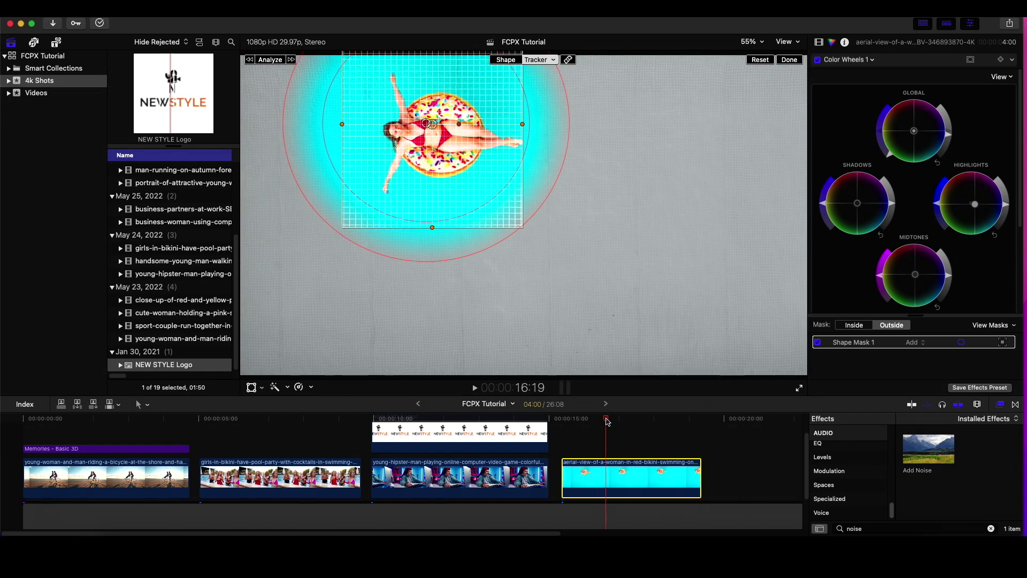